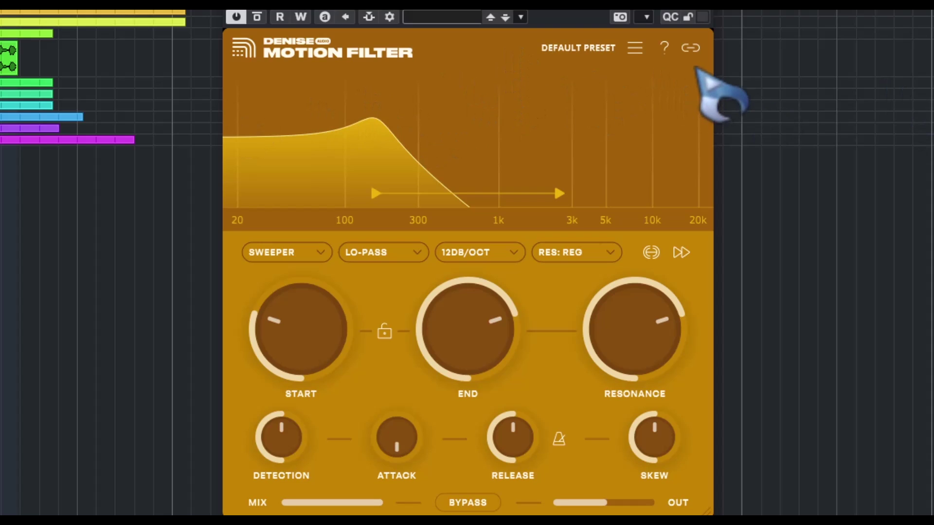
# Step: Browse the factory and user preset lists, keeping the default preset
pyautogui.click(580, 49)
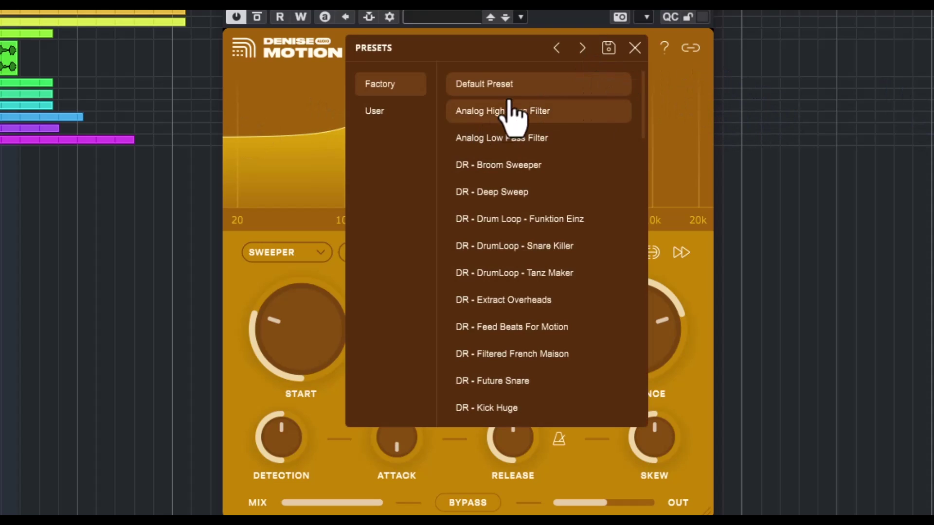
pyautogui.scroll(-15, 513, 194)
pyautogui.scroll(15, 515, 200)
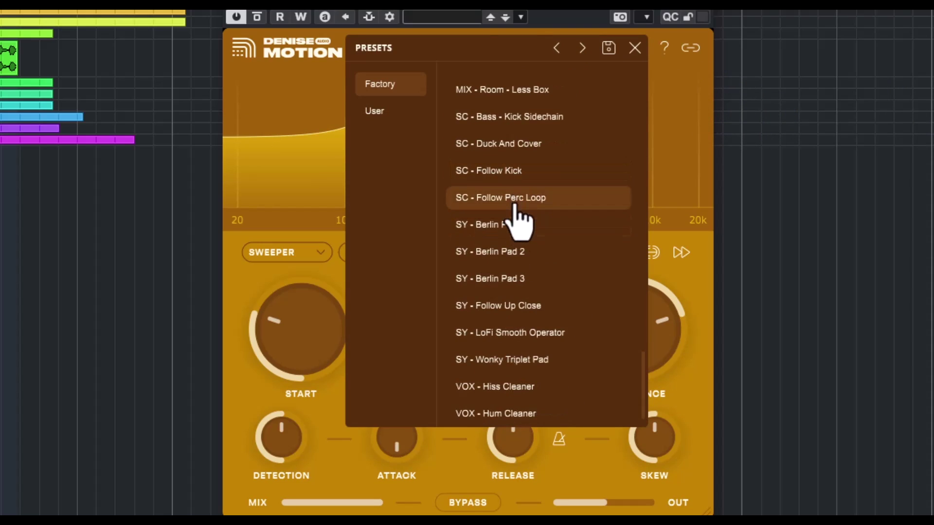
pyautogui.click(389, 113)
pyautogui.click(409, 86)
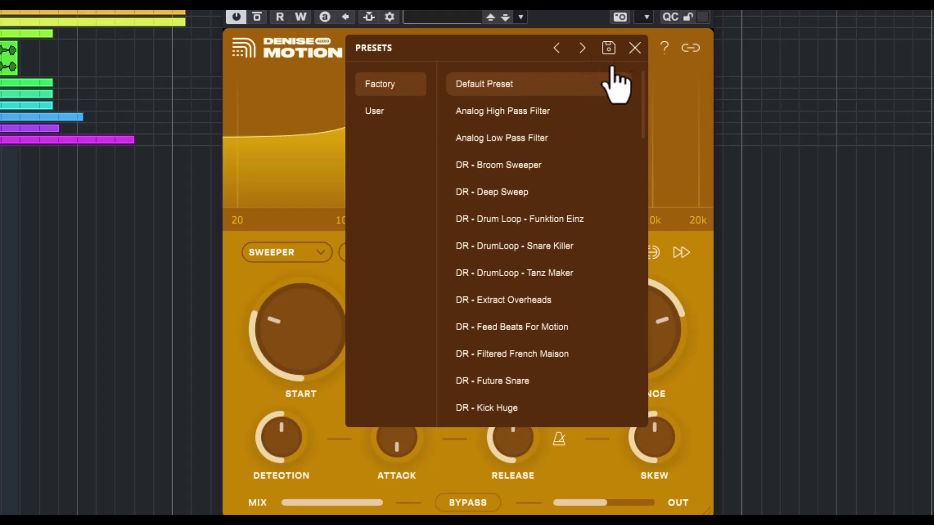
pyautogui.click(635, 48)
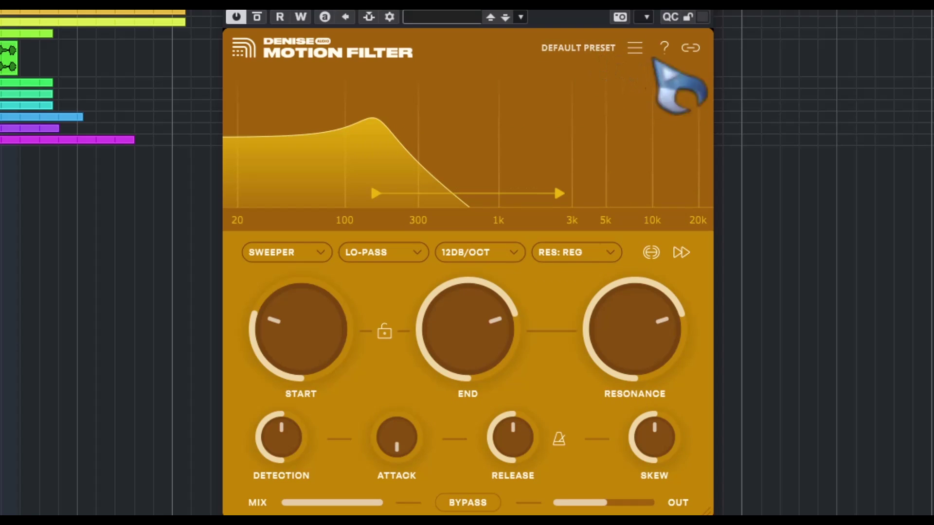
# Step: Enable the help tooltips, inspect the End control, and disable the tooltips again
pyautogui.click(664, 48)
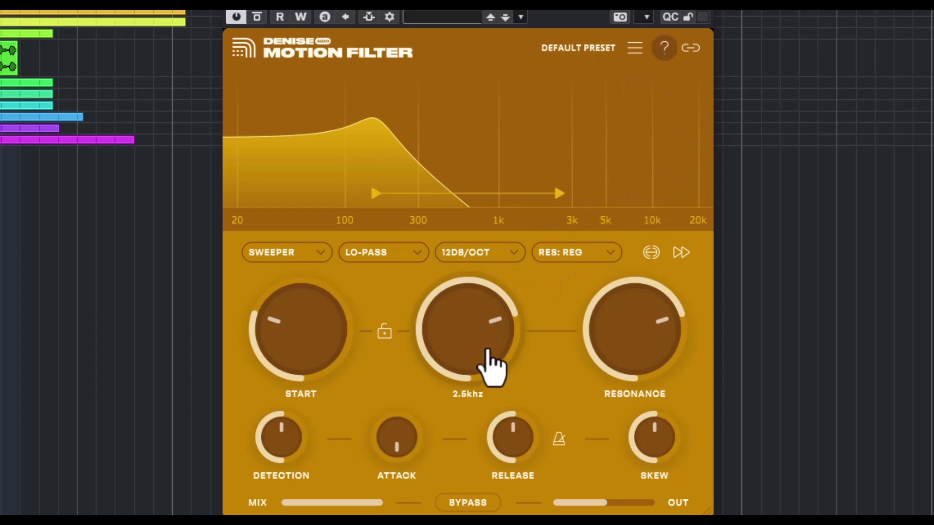
pyautogui.moveTo(488, 351)
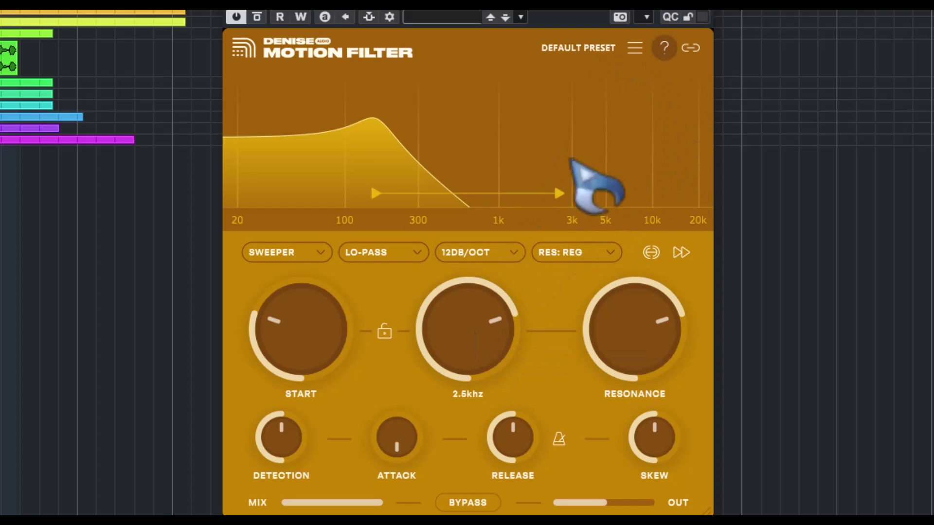
pyautogui.click(664, 47)
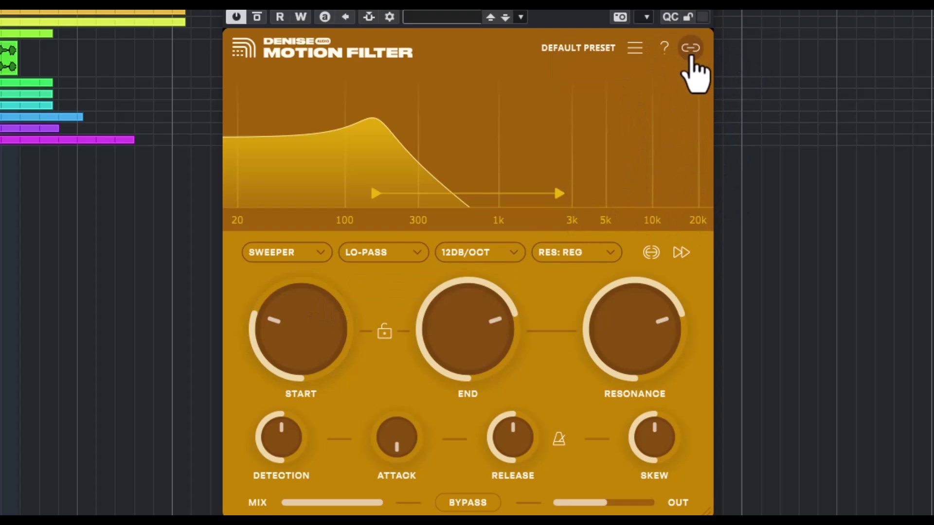
# Step: Try the plug-in's external side-chain with the host's side-chain input and inspect its source routing
pyautogui.click(691, 49)
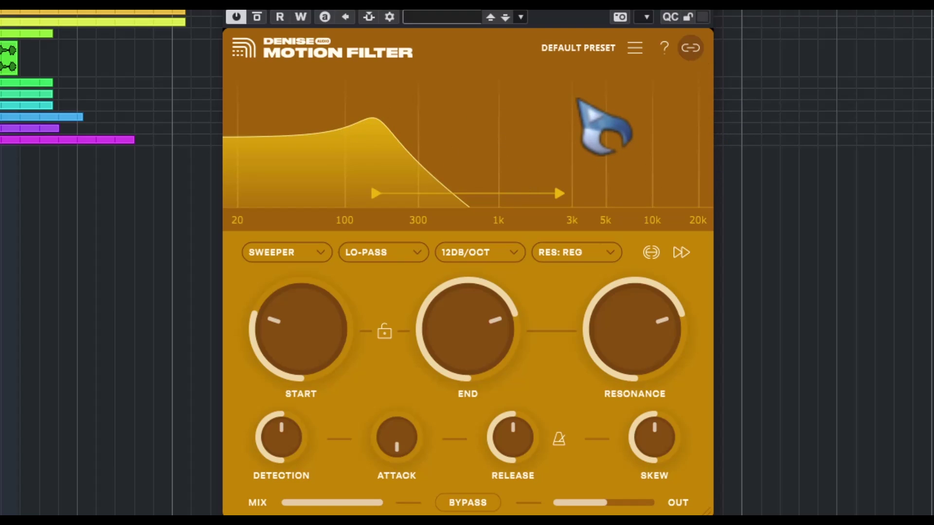
pyautogui.click(369, 16)
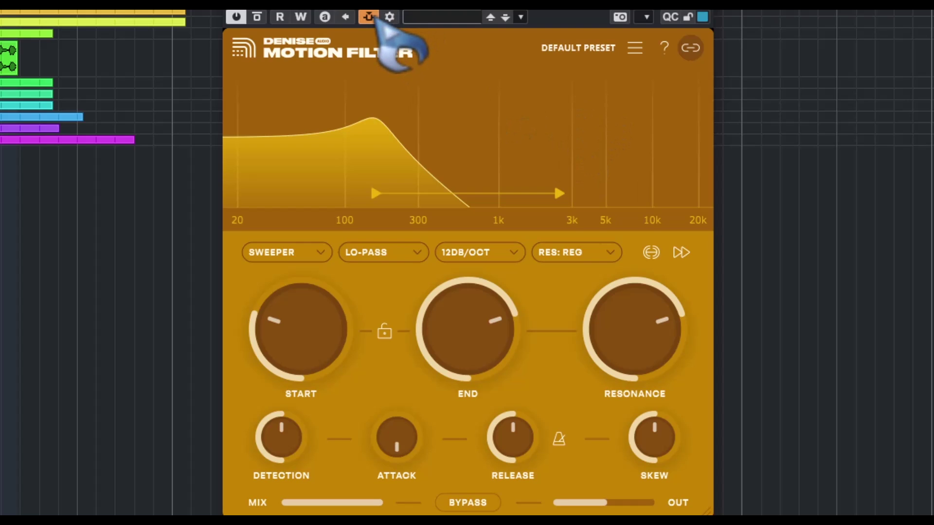
pyautogui.click(372, 18)
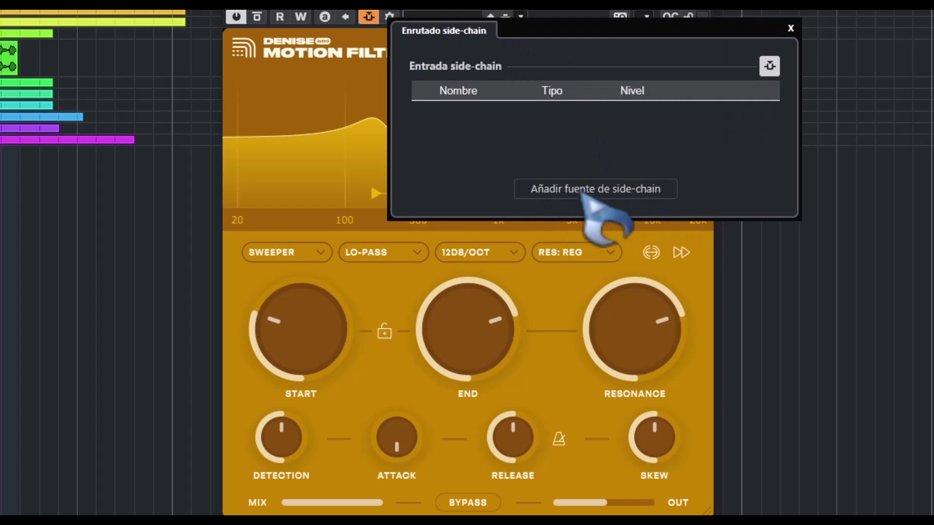
pyautogui.click(369, 18)
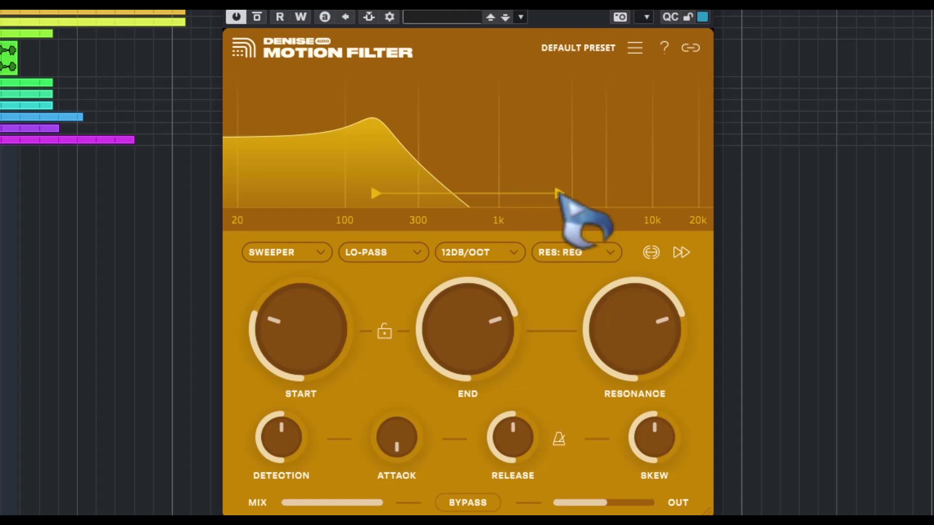
# Step: Narrow the sweep range in the frequency display, moving the start point to about 291 Hz and lowering the end point
pyautogui.moveTo(559, 193)
pyautogui.mouseDown()
pyautogui.moveTo(666, 193)
pyautogui.moveTo(516, 194)
pyautogui.mouseUp()
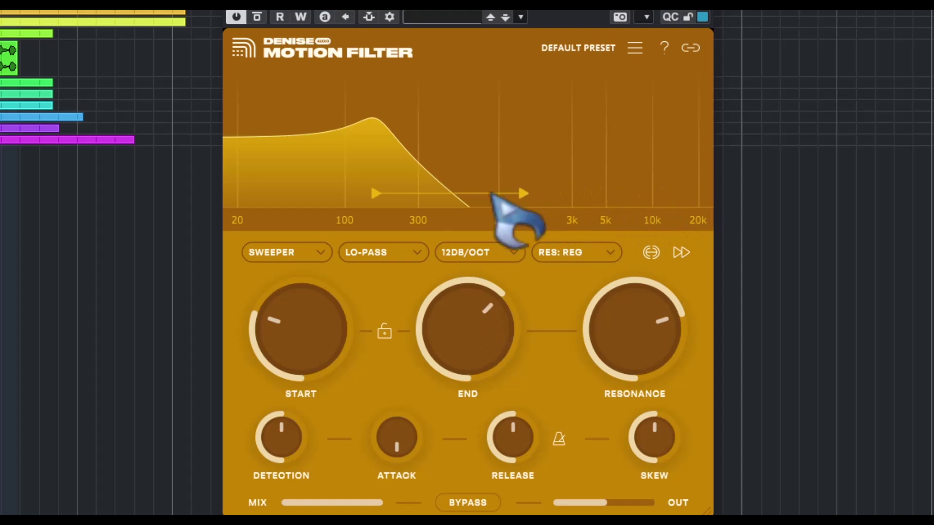
pyautogui.moveTo(375, 193)
pyautogui.mouseDown()
pyautogui.moveTo(299, 193)
pyautogui.moveTo(416, 194)
pyautogui.mouseUp()
pyautogui.moveTo(333, 365)
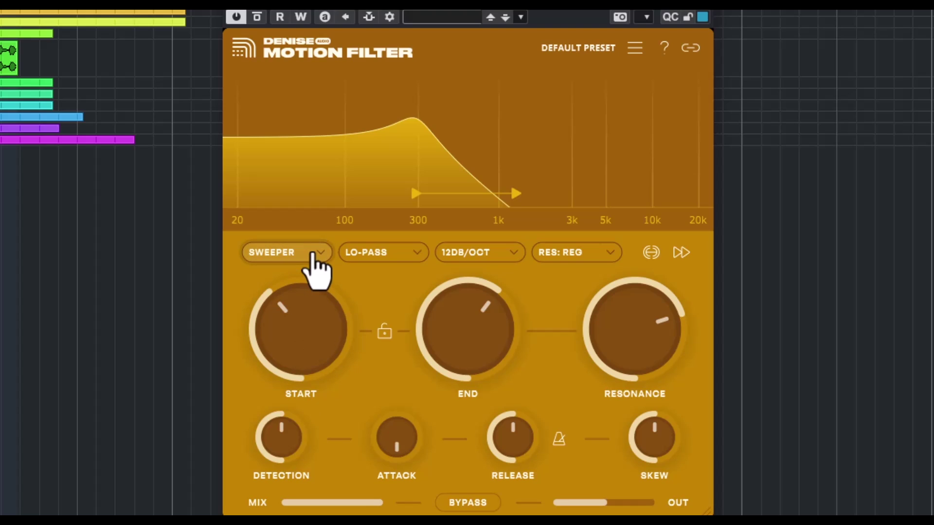
# Step: Examine the available options for motion mode, filter type, slope and resonance behaviour, keeping the current selections
pyautogui.click(311, 254)
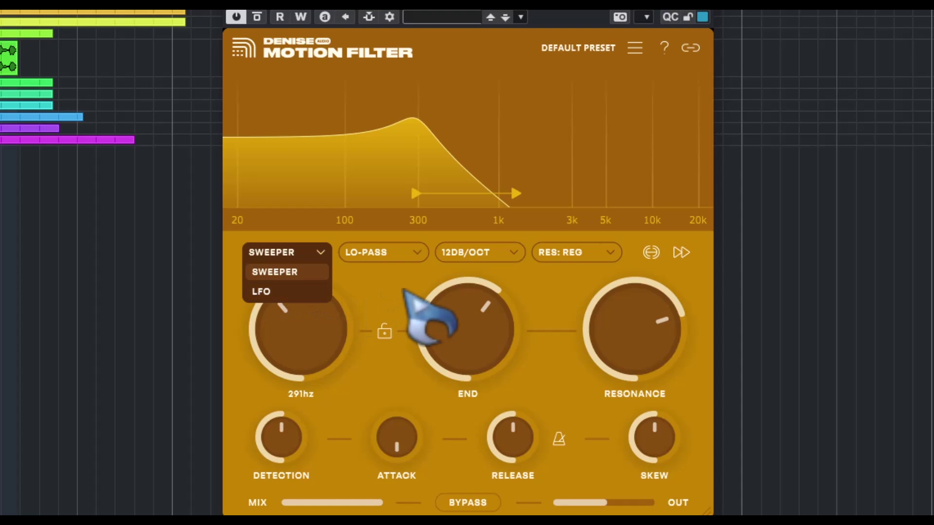
pyautogui.click(423, 311)
pyautogui.click(399, 256)
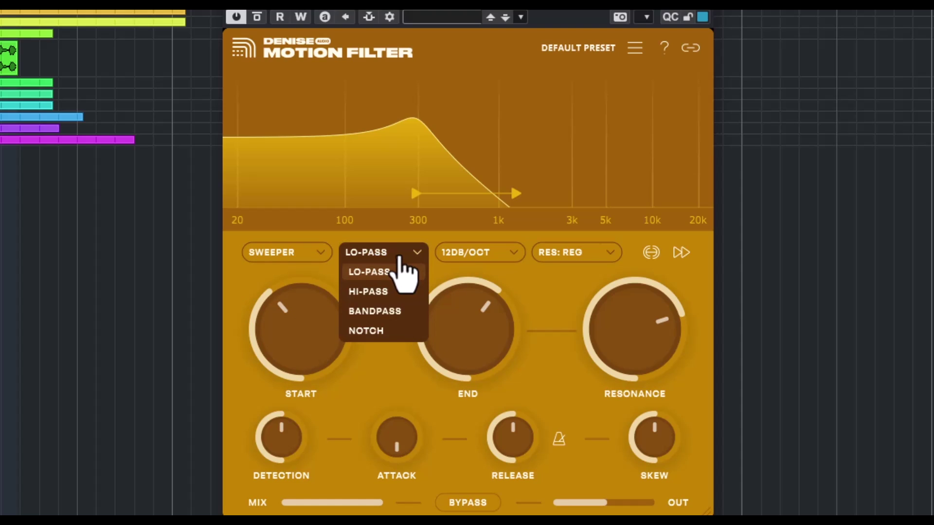
pyautogui.click(500, 285)
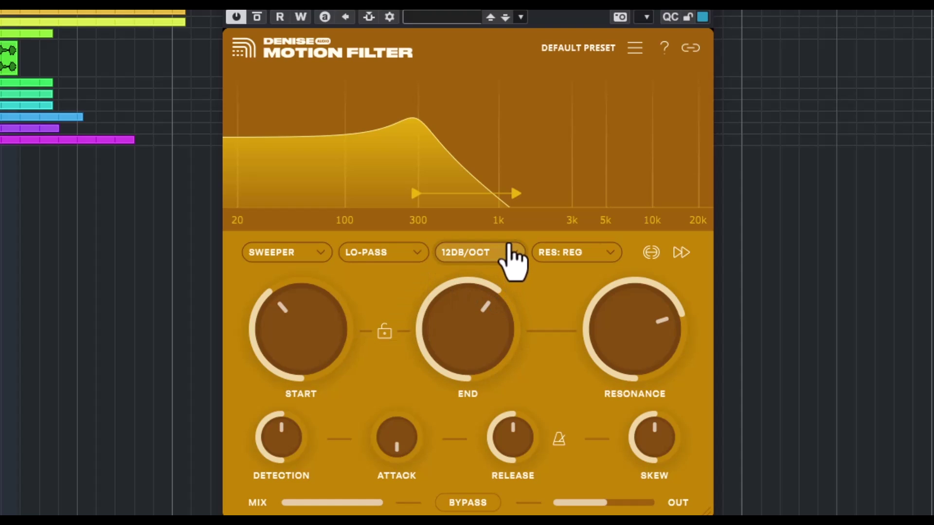
pyautogui.click(506, 252)
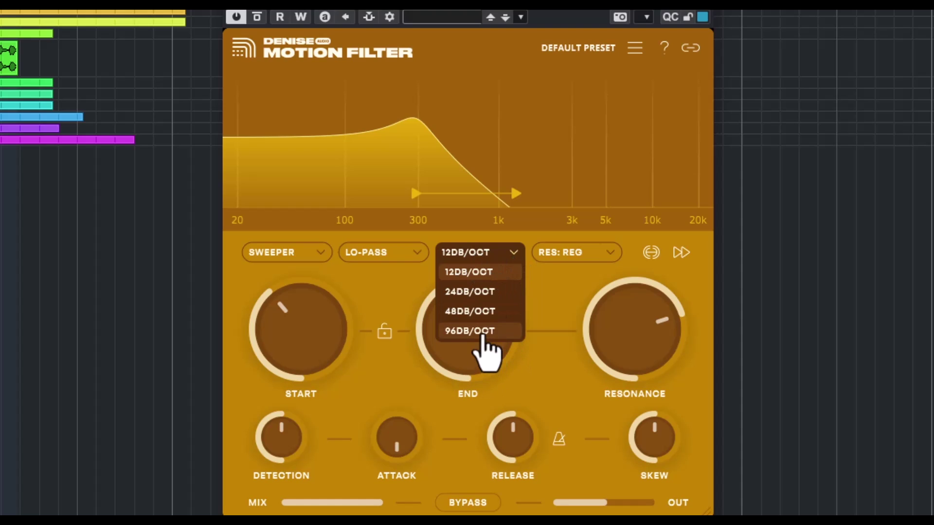
pyautogui.click(564, 292)
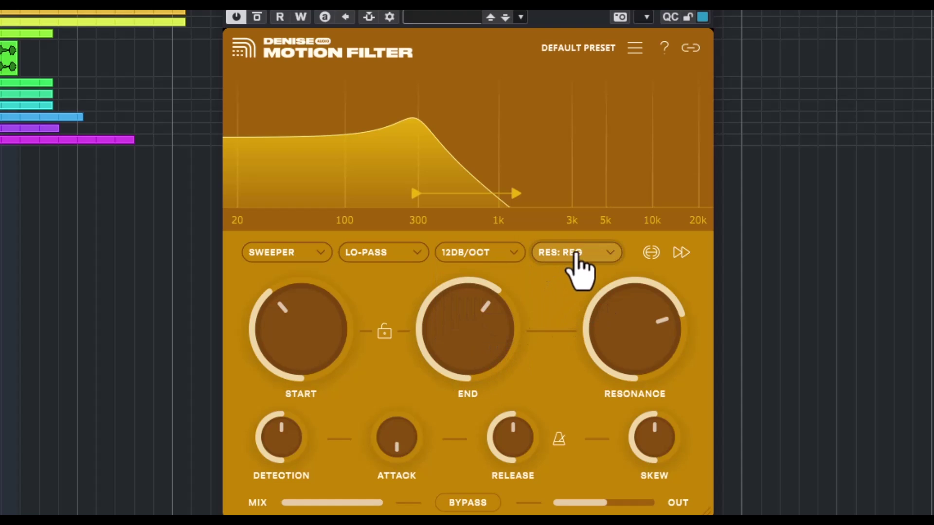
pyautogui.click(578, 254)
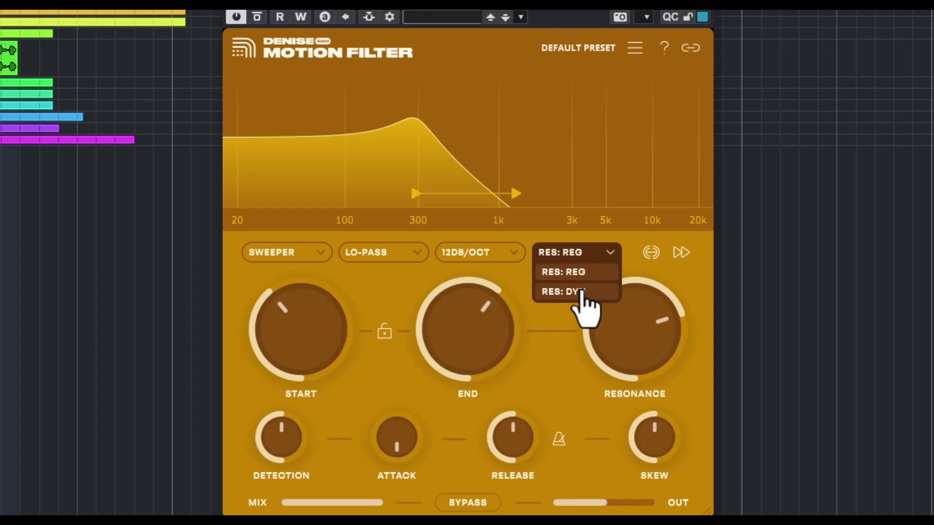
pyautogui.click(610, 275)
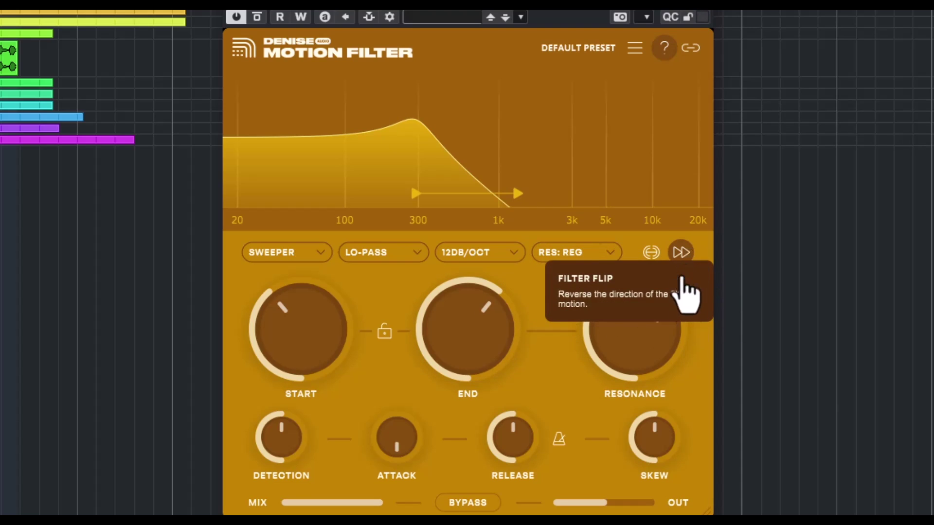
# Step: Try reversing the sweep direction with Filter Flip, and test the toggle beside it
pyautogui.click(682, 253)
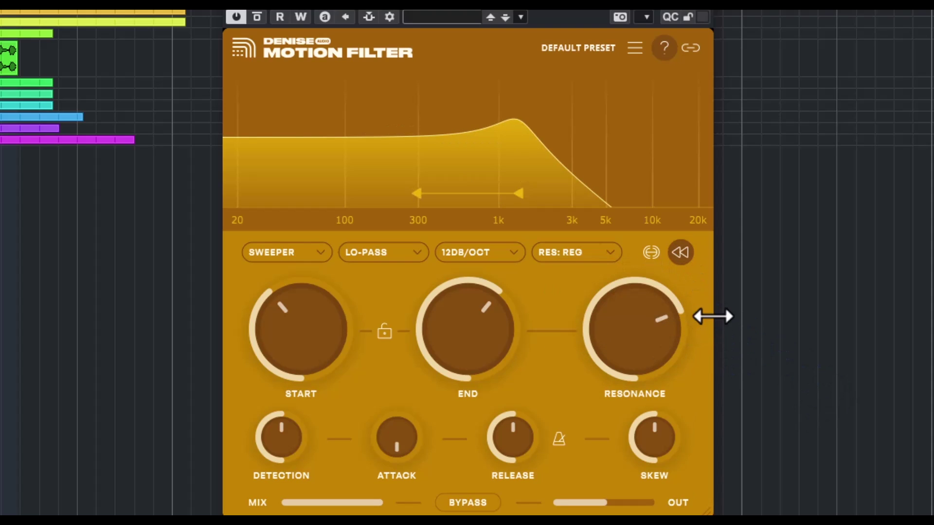
pyautogui.click(678, 251)
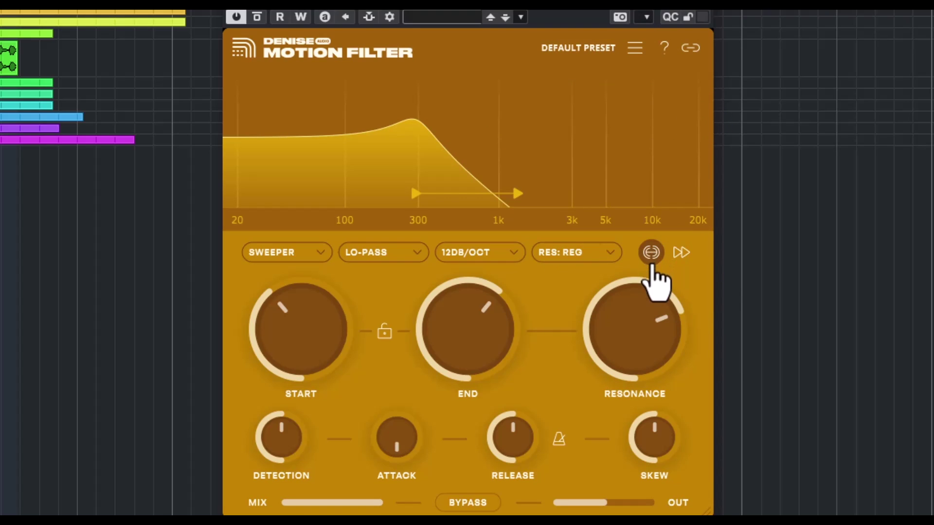
pyautogui.click(651, 253)
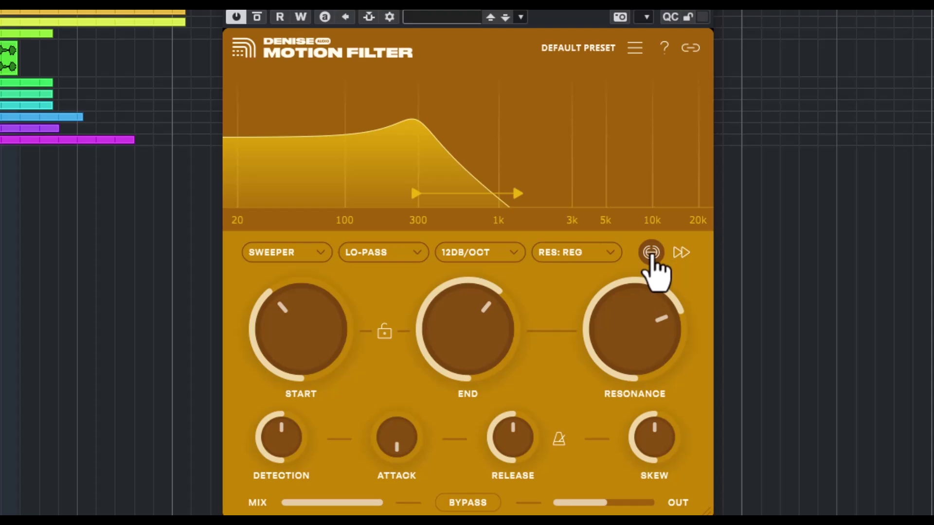
pyautogui.click(651, 253)
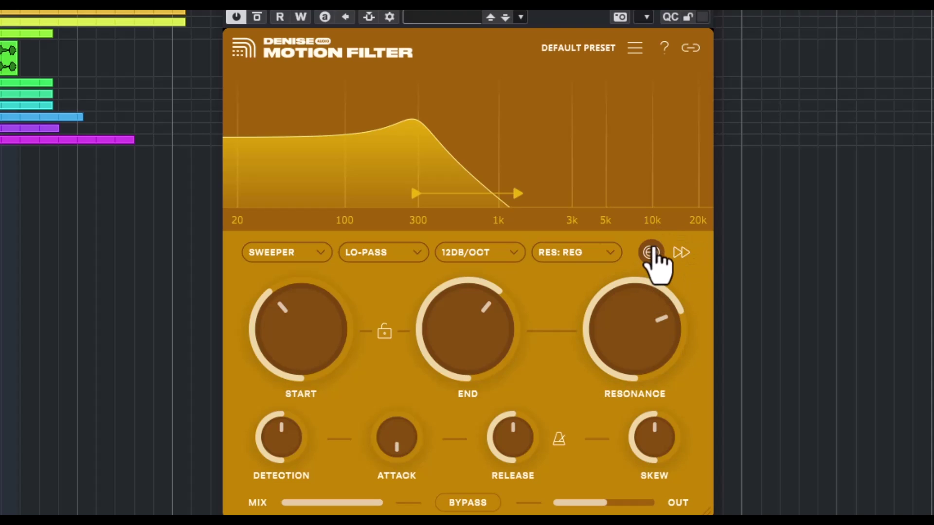
# Step: Set the filter's resonance to 24%
pyautogui.moveTo(652, 308)
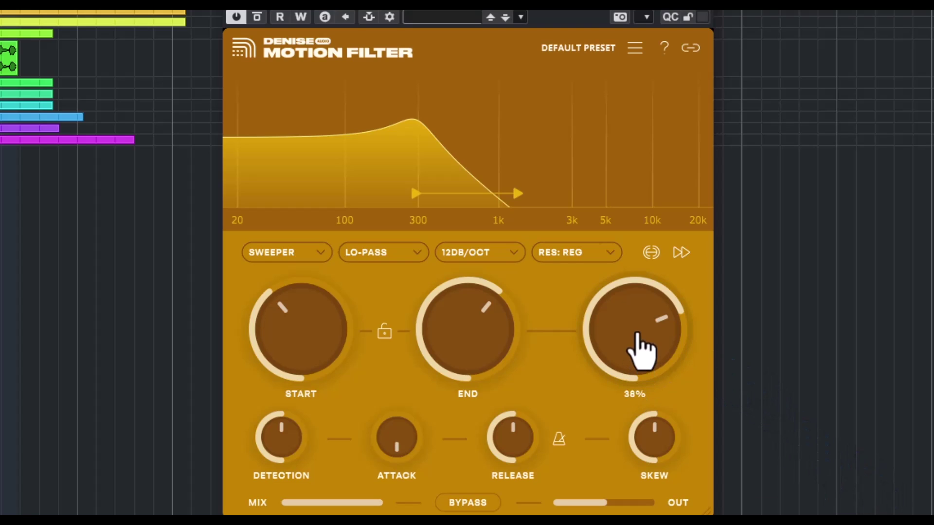
pyautogui.moveTo(637, 334)
pyautogui.mouseDown()
pyautogui.moveTo(634, 499)
pyautogui.moveTo(627, 411)
pyautogui.moveTo(635, 318)
pyautogui.mouseUp()
pyautogui.moveTo(627, 336)
pyautogui.mouseDown()
pyautogui.moveTo(620, 381)
pyautogui.moveTo(623, 341)
pyautogui.moveTo(651, 265)
pyautogui.moveTo(629, 377)
pyautogui.moveTo(632, 332)
pyautogui.mouseUp()
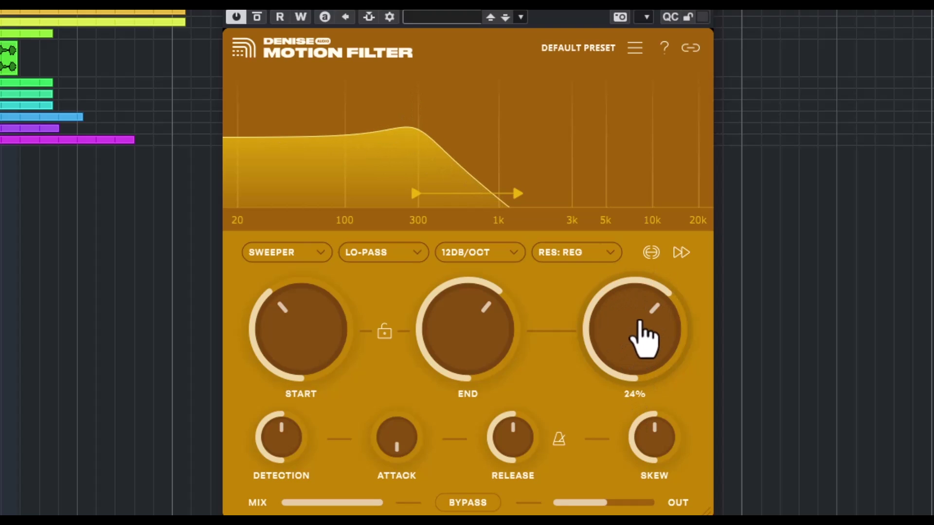
# Step: Raise the start frequency and lower the end frequency to narrow the sweep range
pyautogui.moveTo(296, 345)
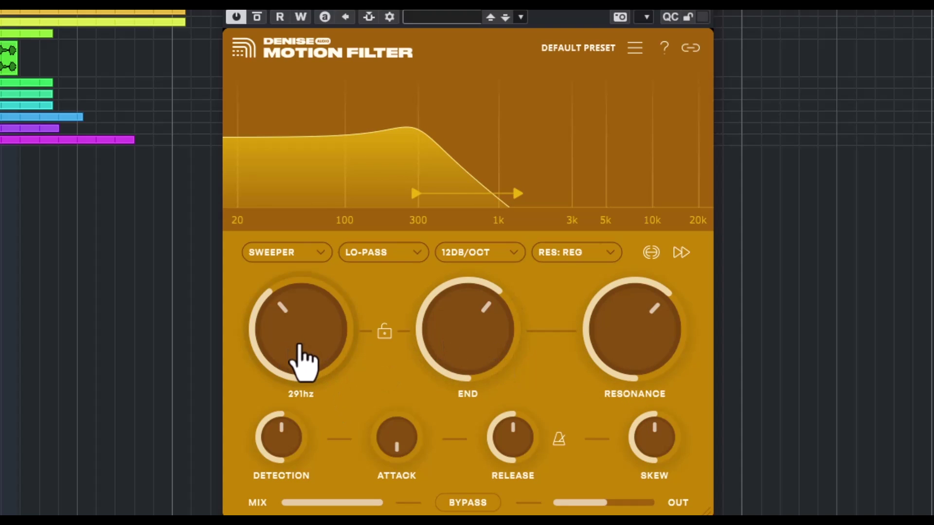
pyautogui.moveTo(295, 347)
pyautogui.mouseDown()
pyautogui.moveTo(278, 417)
pyautogui.moveTo(296, 328)
pyautogui.mouseUp()
pyautogui.moveTo(486, 348)
pyautogui.mouseDown()
pyautogui.moveTo(498, 297)
pyautogui.moveTo(479, 375)
pyautogui.moveTo(476, 346)
pyautogui.mouseUp()
# Step: Shift the locked sweep range, unlock it, and leave Start at 107 Hz and End at about 5 kHz
pyautogui.click(384, 332)
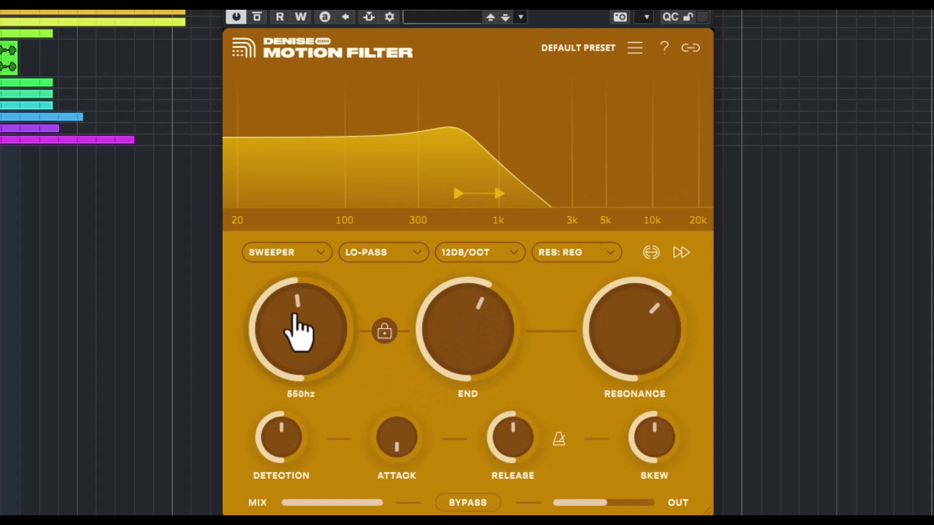
pyautogui.moveTo(298, 323); pyautogui.dragTo(321, 386)
pyautogui.click(384, 332)
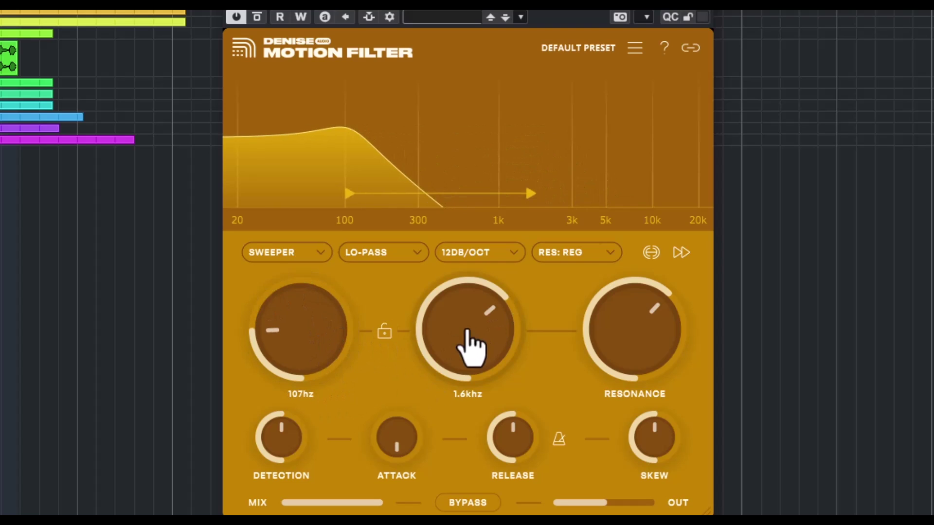
pyautogui.moveTo(468, 336); pyautogui.dragTo(479, 311)
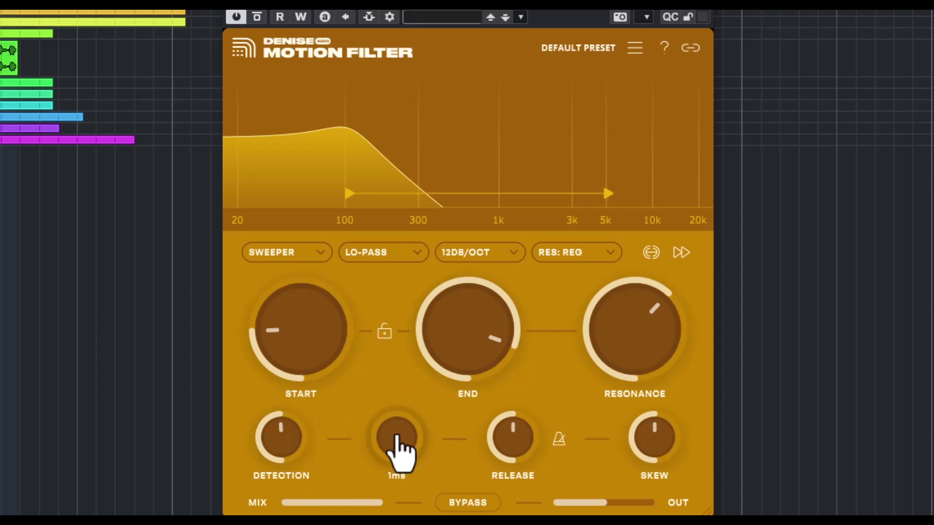
# Step: Raise the attack time slightly, and try tempo sync on the release time
pyautogui.moveTo(408, 401); pyautogui.dragTo(417, 427)
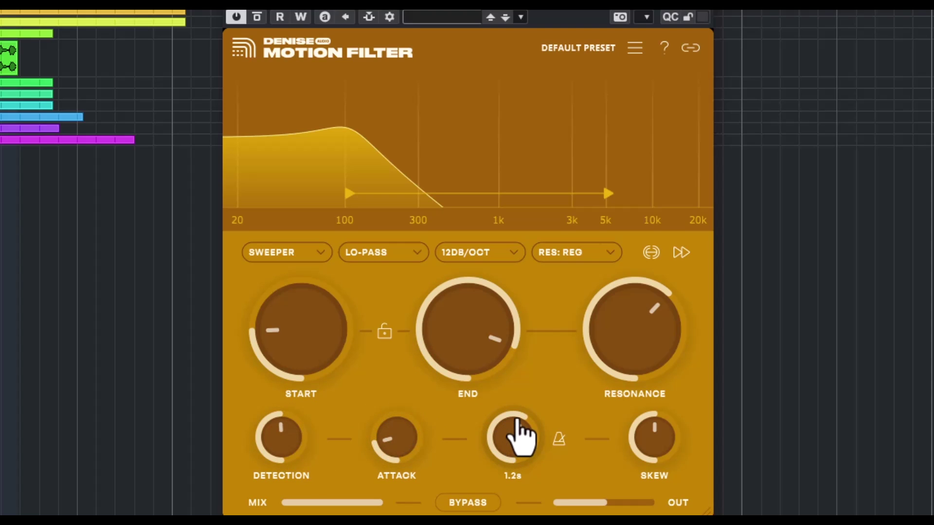
pyautogui.click(558, 440)
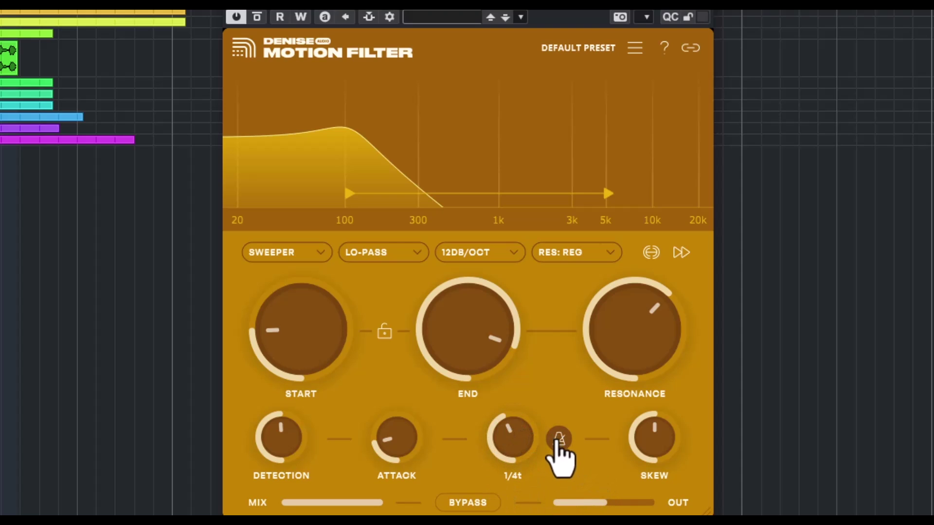
pyautogui.click(559, 440)
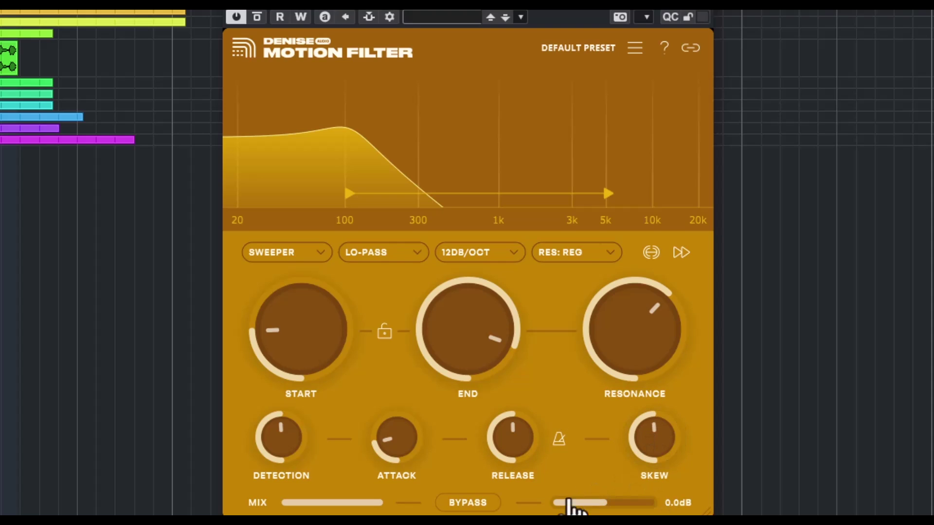
# Step: Compare the sound by toggling the bypass on and off, and lower the mix to 53%
pyautogui.click(471, 504)
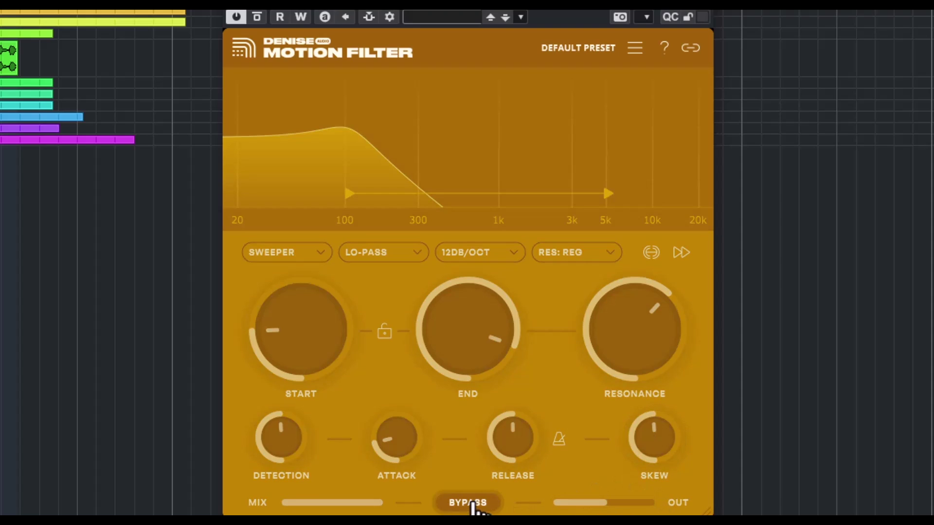
pyautogui.click(469, 506)
pyautogui.moveTo(378, 510)
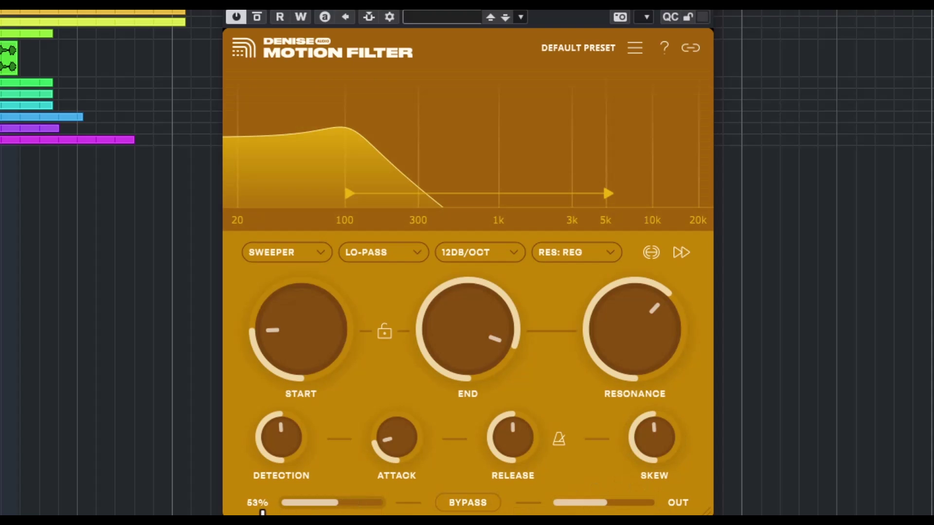
# Step: Raise the mix back to full and resize the plug-in window to slightly smaller
pyautogui.moveTo(361, 512); pyautogui.dragTo(798, 298)
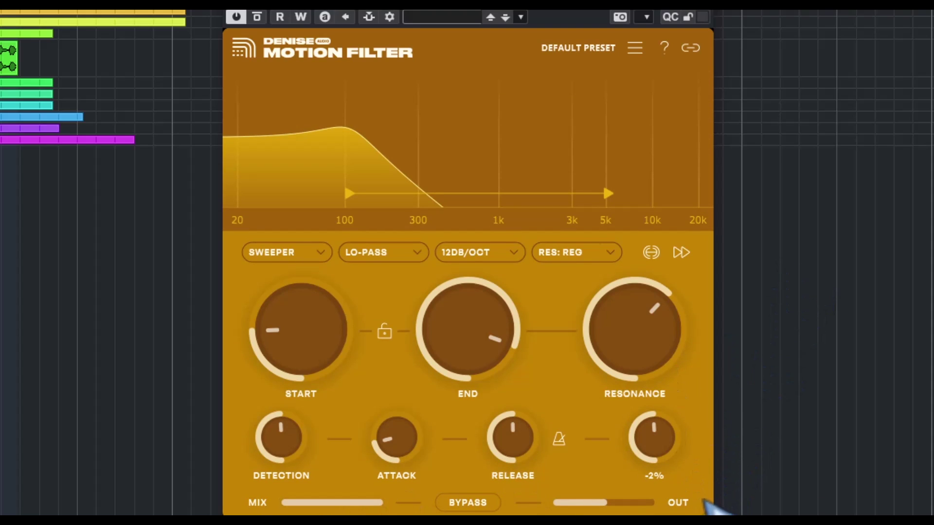
pyautogui.moveTo(695, 505); pyautogui.dragTo(698, 396)
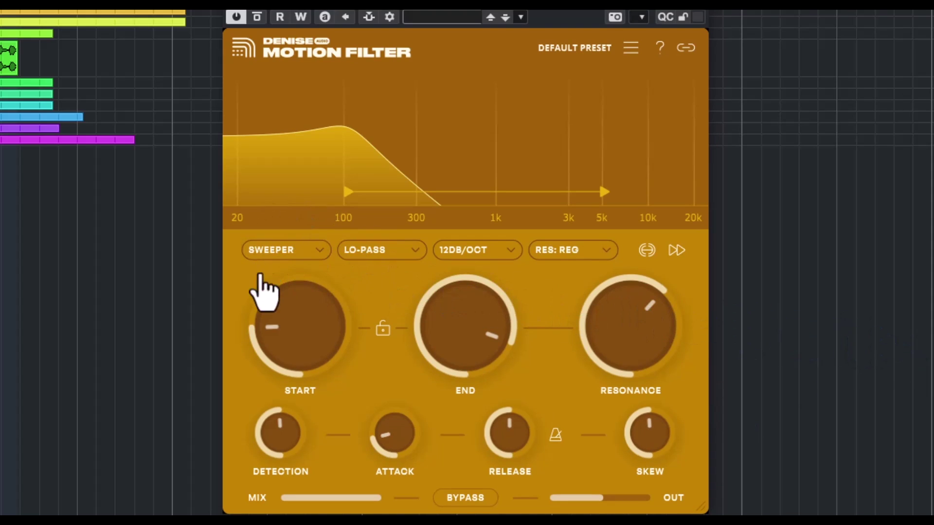
# Step: Switch the modulation mode from Sweeper to LFO and view the available LFO waveforms
pyautogui.click(310, 254)
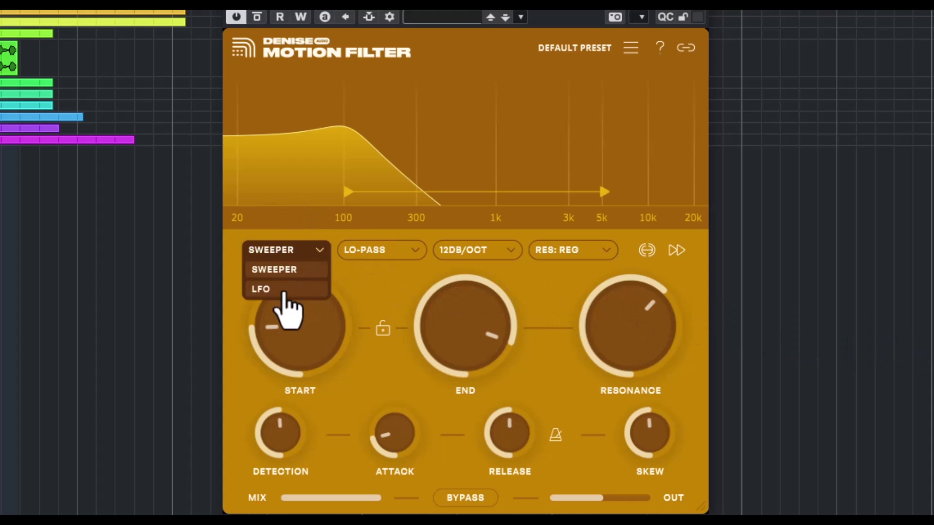
pyautogui.click(284, 290)
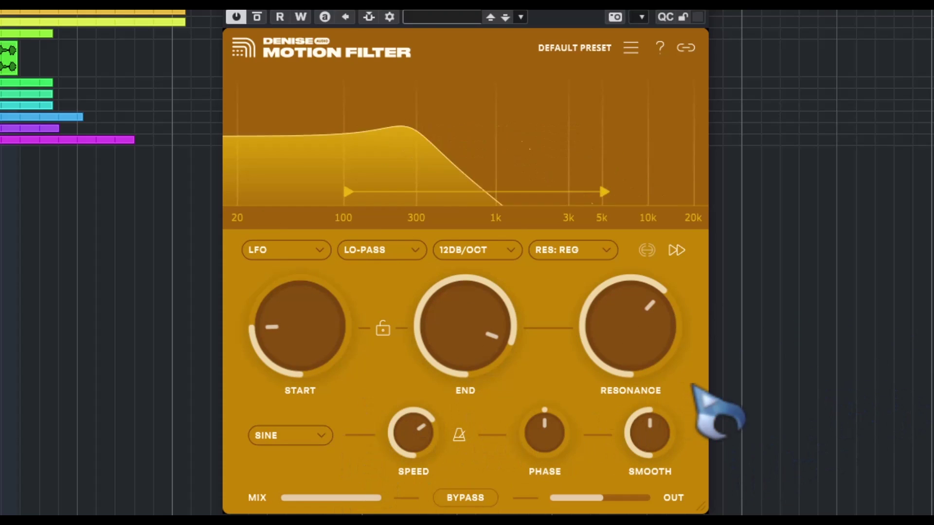
pyautogui.click(309, 436)
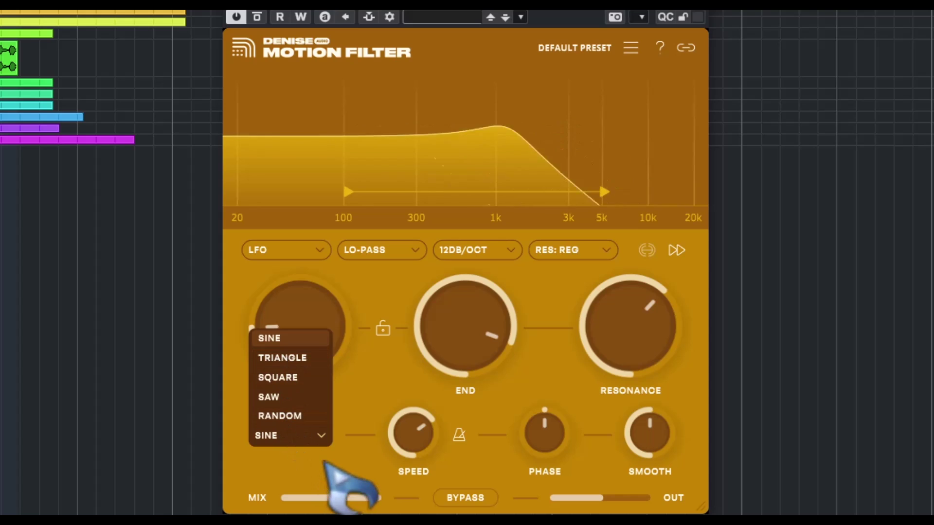
# Step: Turn on tempo sync for the LFO speed, raise the synced speed, and set the phase to 31%
pyautogui.moveTo(413, 430); pyautogui.dragTo(430, 445)
pyautogui.click(459, 437)
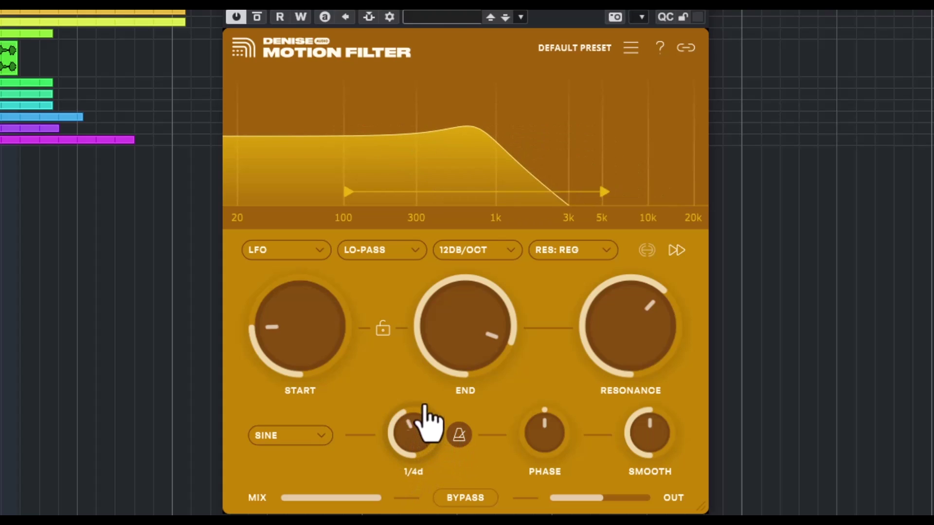
pyautogui.moveTo(424, 466); pyautogui.dragTo(425, 459)
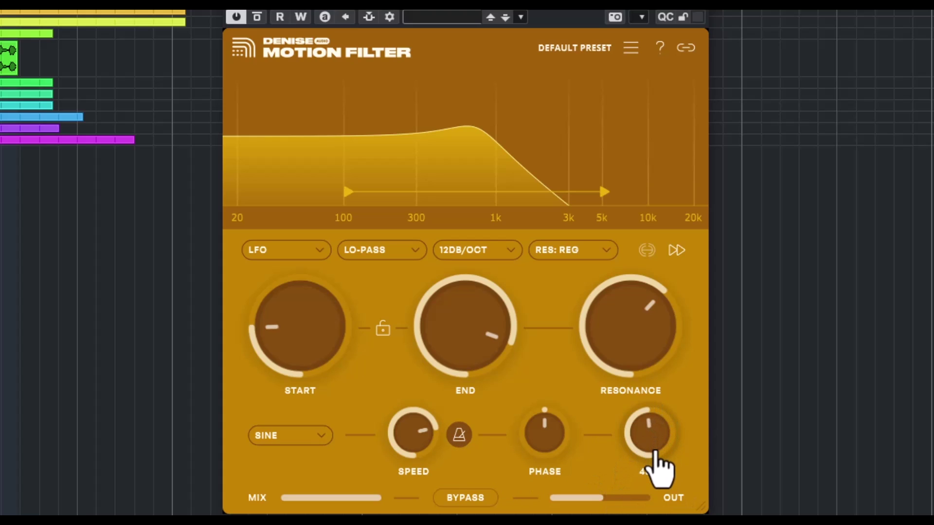
pyautogui.moveTo(554, 440); pyautogui.dragTo(557, 408)
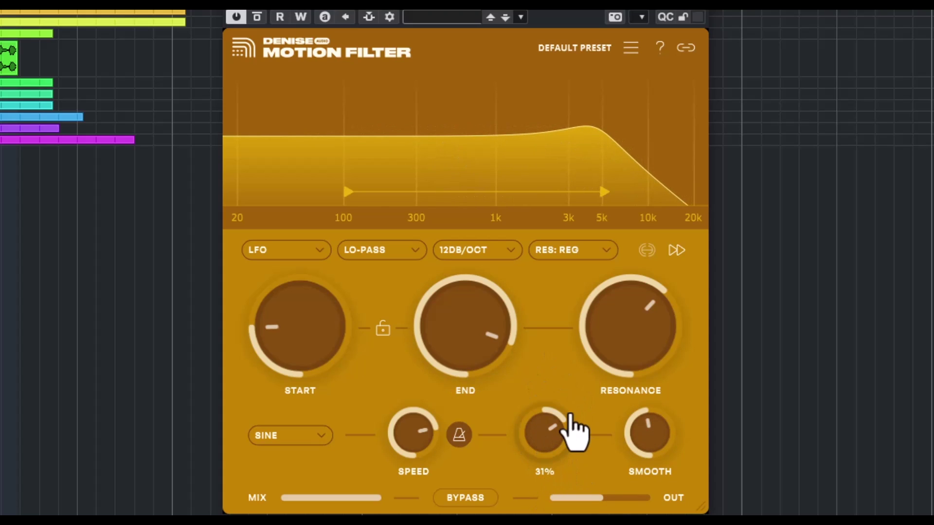
# Step: Return the modulation mode to Sweeper and reload the Default Preset
pyautogui.click(319, 250)
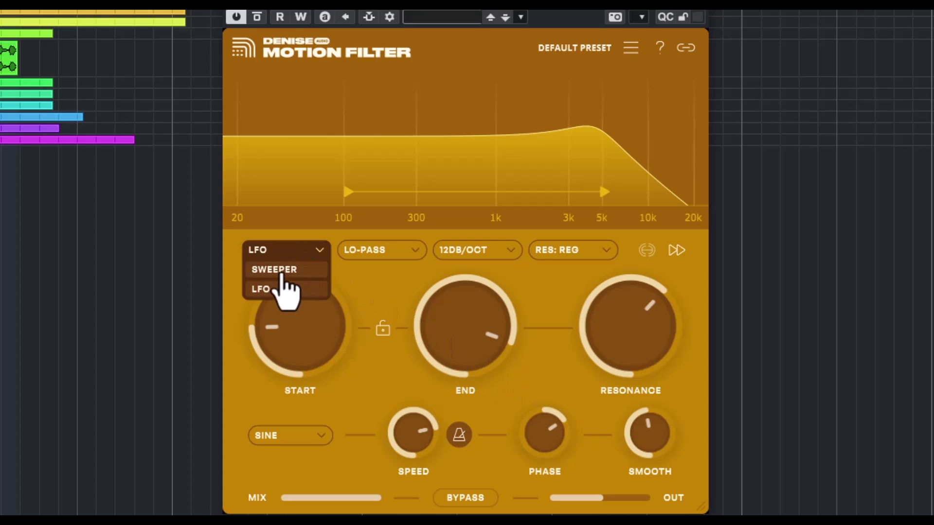
pyautogui.click(284, 268)
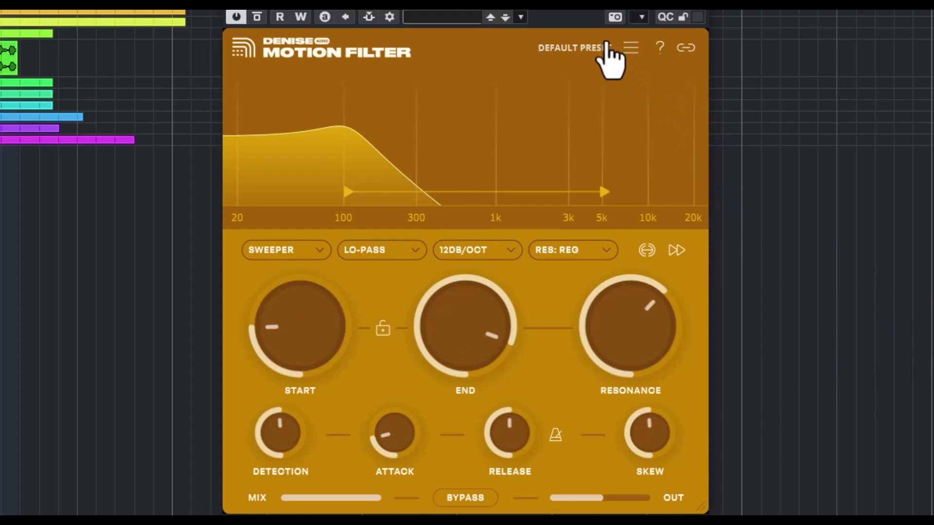
pyautogui.click(628, 48)
pyautogui.click(631, 47)
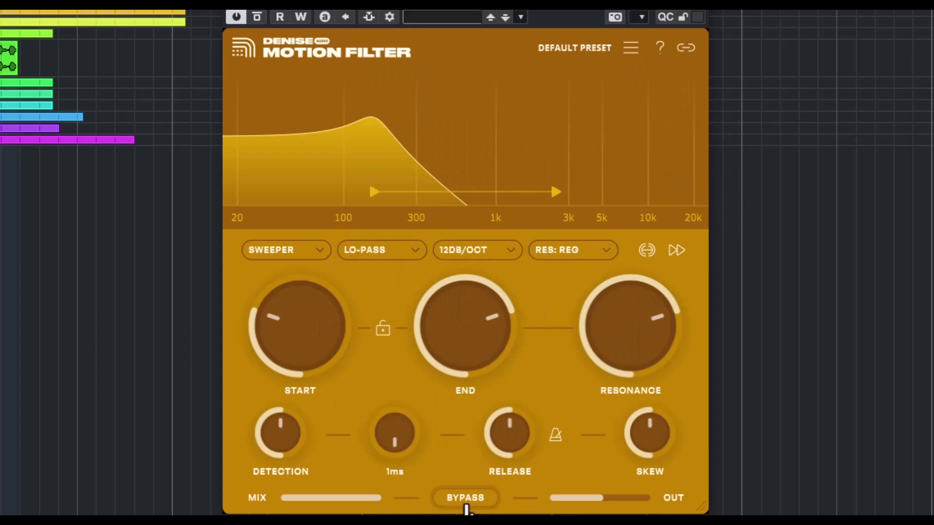
# Step: Toggle the bypass on and off, and narrow the sweep by raising Start and lowering End to 1.4 kHz
pyautogui.click(468, 501)
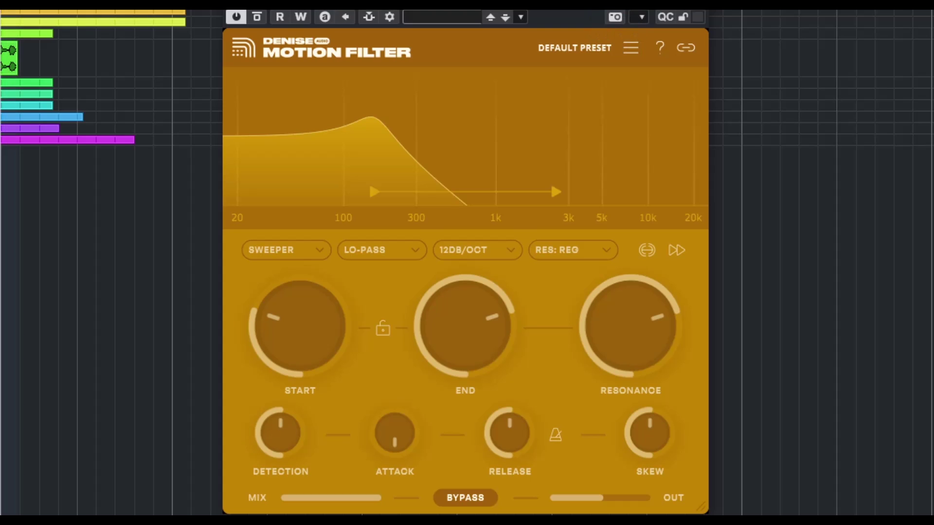
pyautogui.click(457, 499)
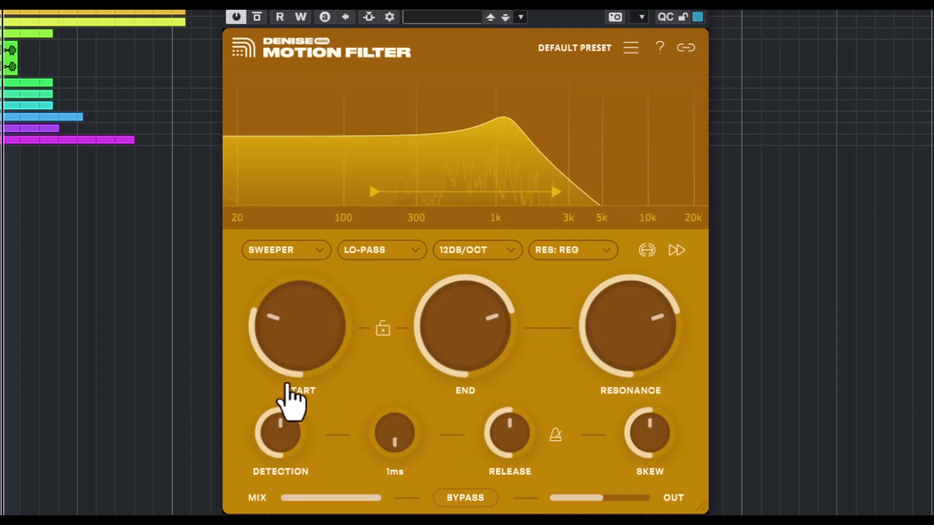
pyautogui.moveTo(323, 351)
pyautogui.mouseDown()
pyautogui.moveTo(287, 382)
pyautogui.moveTo(288, 403)
pyautogui.moveTo(293, 316)
pyautogui.mouseUp()
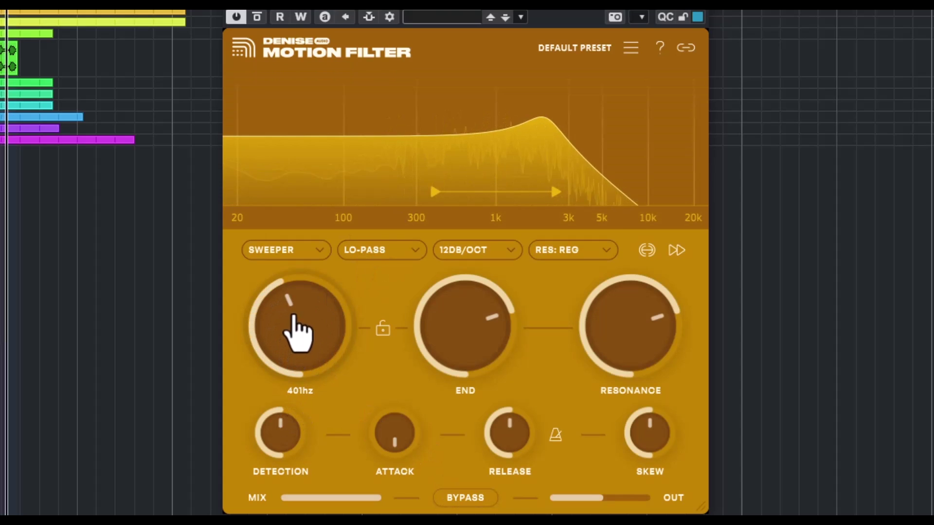
pyautogui.moveTo(446, 321)
pyautogui.mouseDown()
pyautogui.moveTo(454, 282)
pyautogui.moveTo(457, 359)
pyautogui.moveTo(433, 332)
pyautogui.mouseUp()
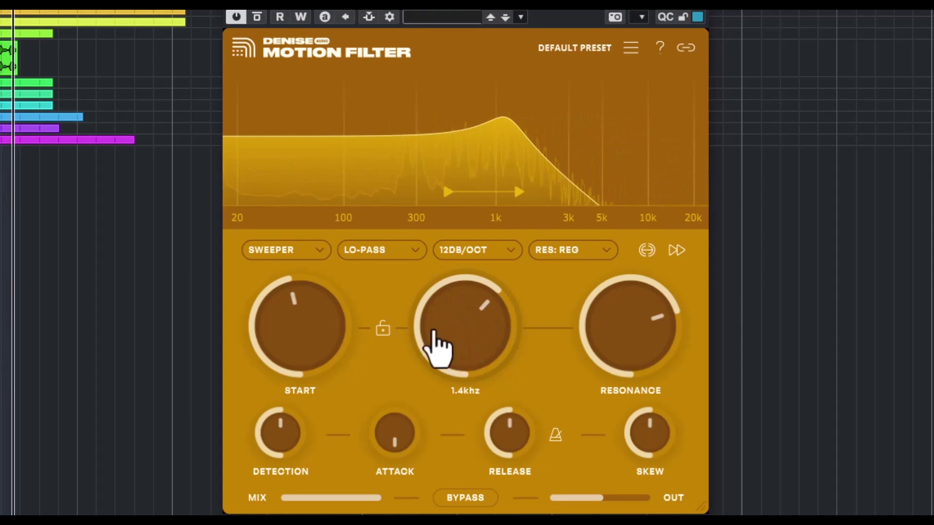
# Step: Try the Hi-Pass, Bandpass and Notch filter types in turn, and return to Lo-Pass
pyautogui.click(382, 250)
pyautogui.click(384, 287)
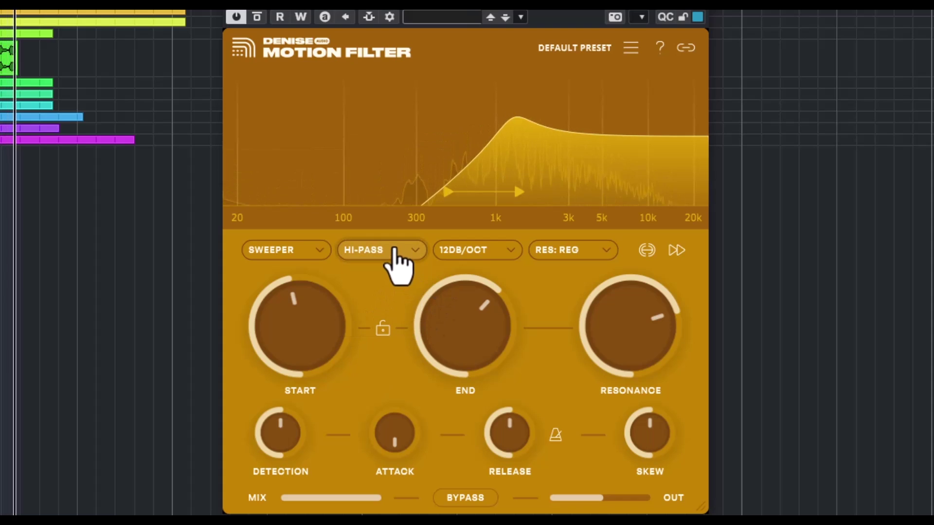
pyautogui.click(395, 250)
pyautogui.click(379, 304)
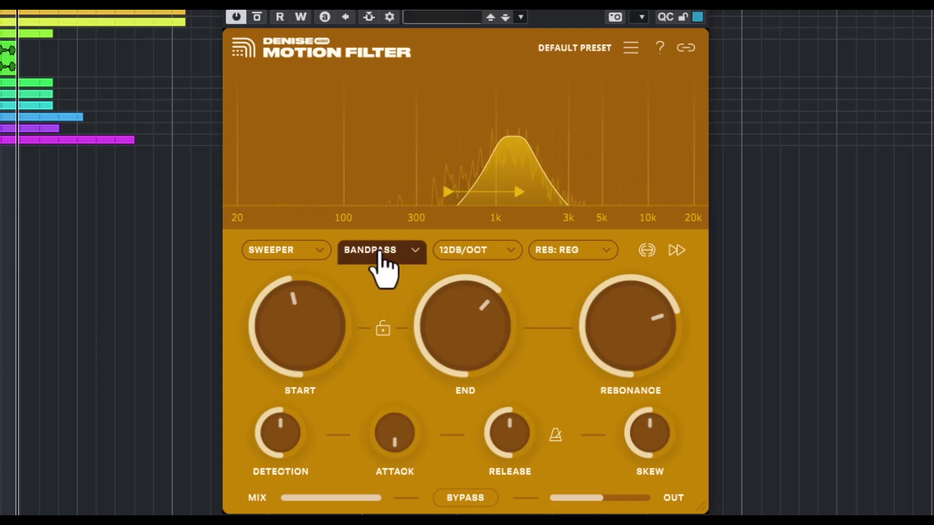
pyautogui.click(379, 254)
pyautogui.click(372, 326)
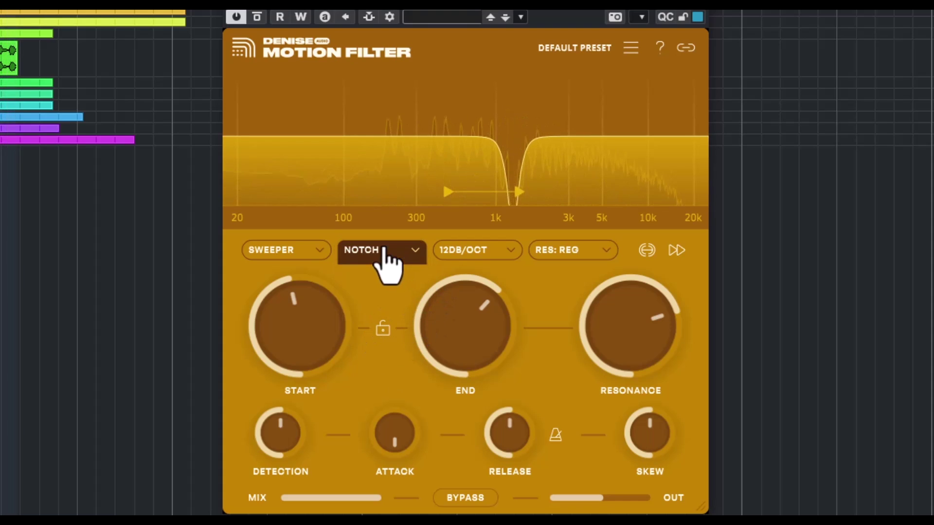
pyautogui.click(383, 250)
pyautogui.click(380, 267)
# Step: Set the filter slope to 48 dB/oct and the resonance mode to dynamic
pyautogui.click(503, 250)
pyautogui.click(488, 306)
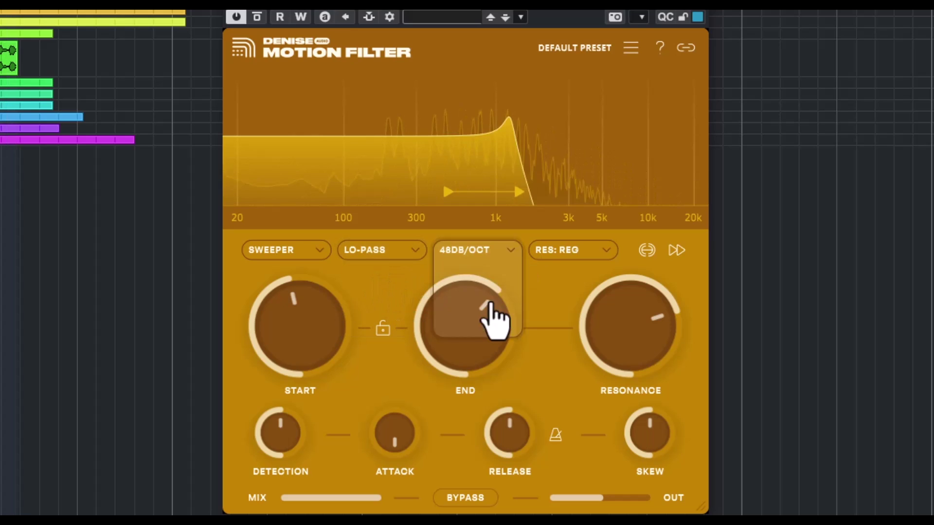
pyautogui.click(589, 251)
pyautogui.click(562, 289)
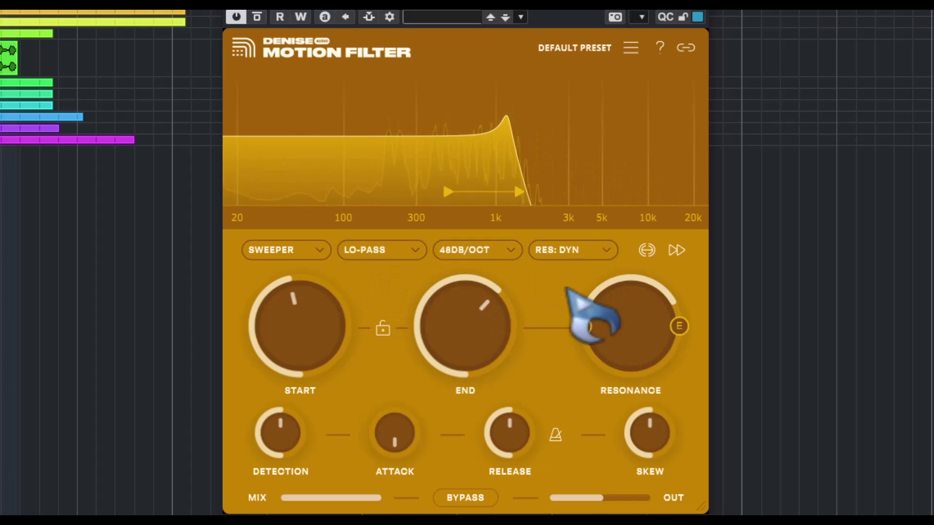
# Step: Toggle the stereo link option beside the resonance mode, and reverse the sweep direction and restore it
pyautogui.click(646, 251)
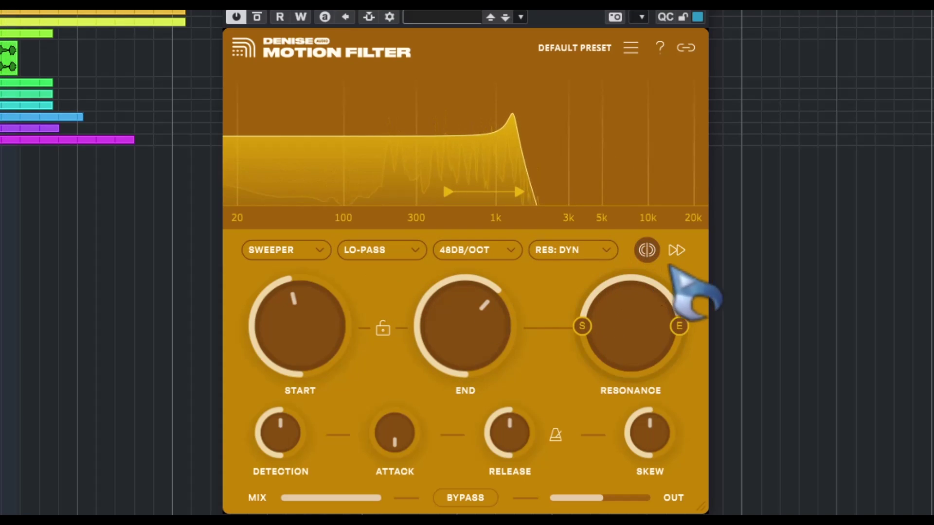
pyautogui.click(676, 249)
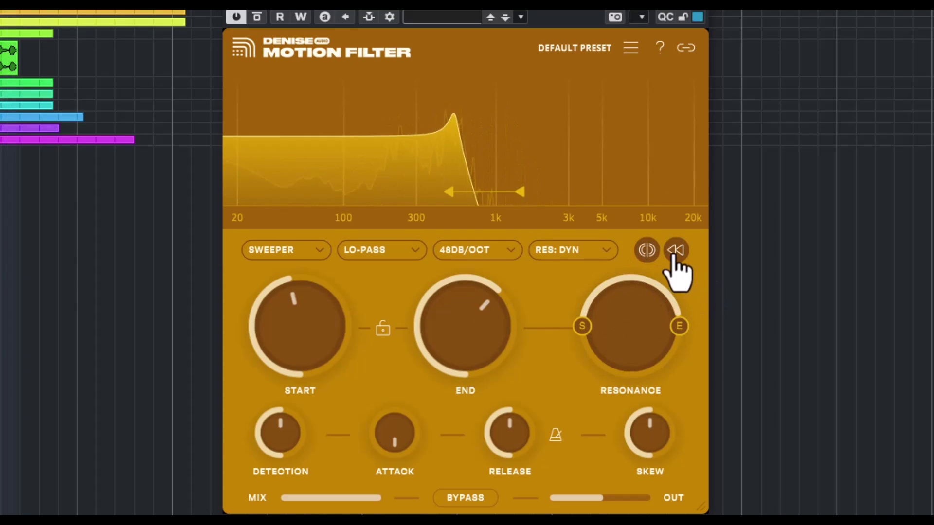
pyautogui.click(676, 250)
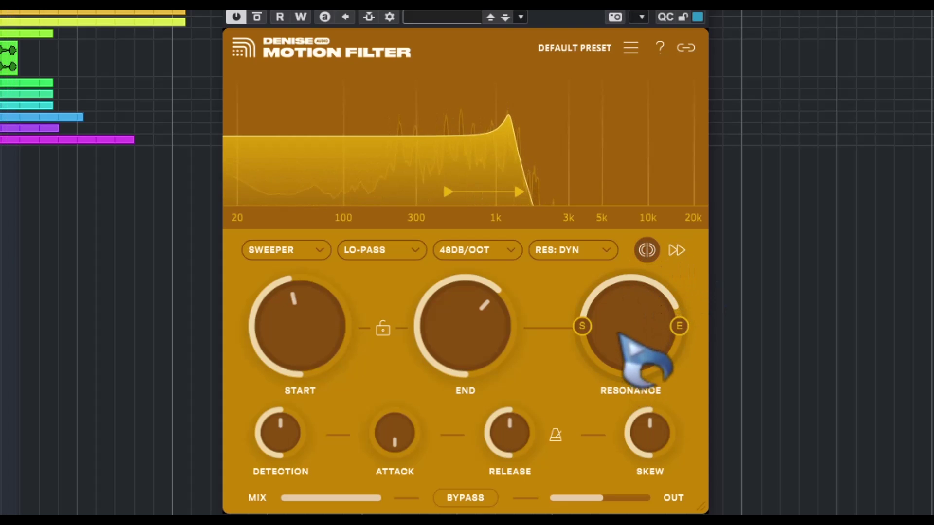
# Step: Lower the dynamic resonance's start and end points, leaving the end at 15%
pyautogui.moveTo(582, 326); pyautogui.dragTo(597, 362)
pyautogui.moveTo(681, 331); pyautogui.dragTo(652, 287)
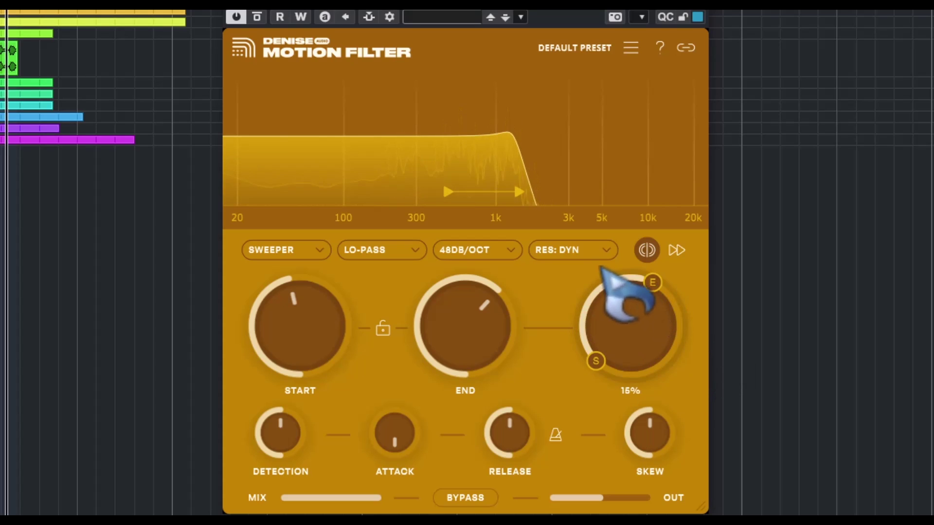
# Step: Switch the resonance back to regular mode and lower it to -4%
pyautogui.click(569, 249)
pyautogui.click(565, 268)
pyautogui.moveTo(643, 318); pyautogui.dragTo(652, 384)
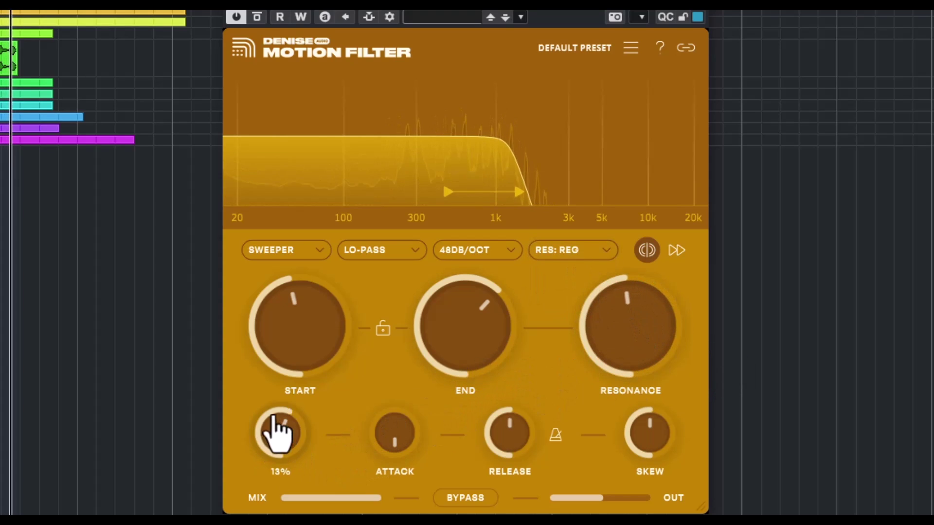
# Step: Raise the detection and attack, shorten the release, and raise the skew to its maximum
pyautogui.moveTo(277, 433); pyautogui.dragTo(281, 395)
pyautogui.moveTo(384, 452); pyautogui.dragTo(402, 388)
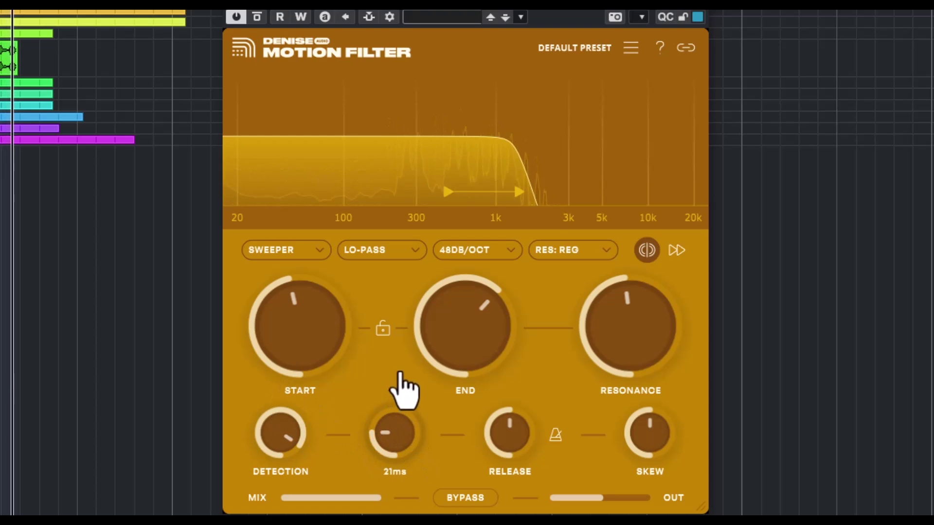
pyautogui.moveTo(501, 437); pyautogui.dragTo(506, 501)
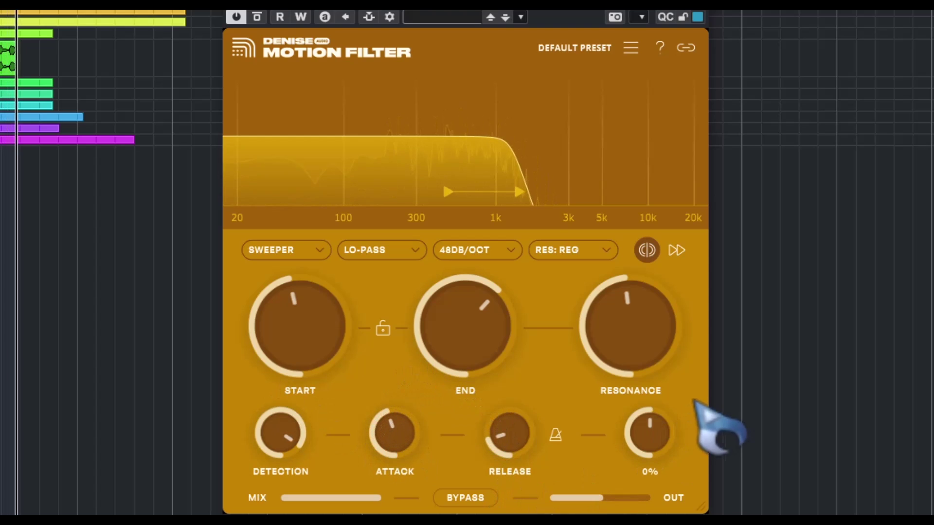
pyautogui.moveTo(650, 440); pyautogui.dragTo(658, 348)
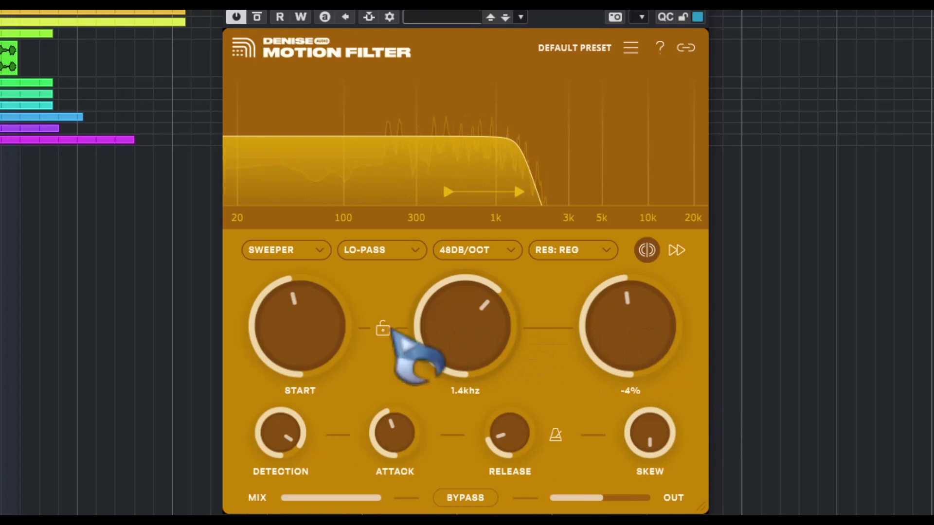
# Step: Lower the start frequency to 135 Hz and switch to LFO mode with a Triangle waveform
pyautogui.moveTo(317, 338)
pyautogui.mouseDown()
pyautogui.moveTo(318, 360)
pyautogui.moveTo(312, 350)
pyautogui.mouseUp()
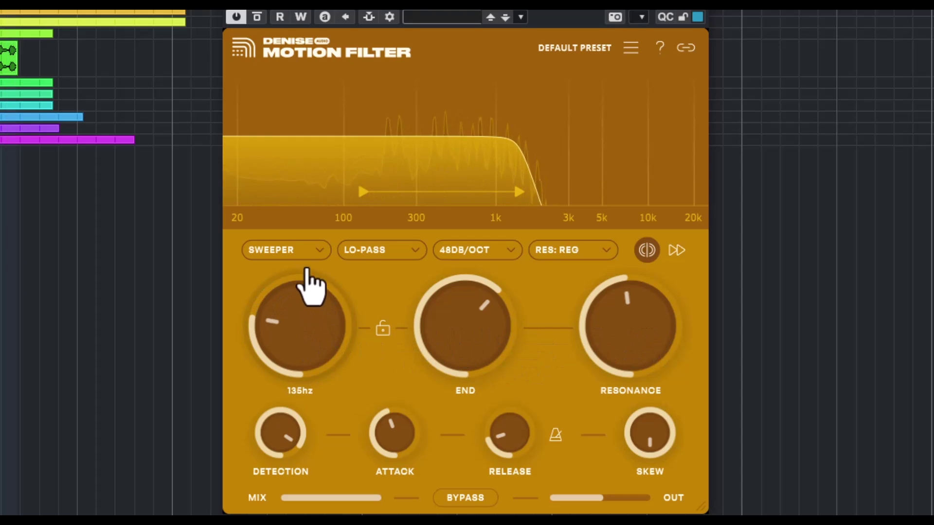
pyautogui.click(284, 250)
pyautogui.click(270, 291)
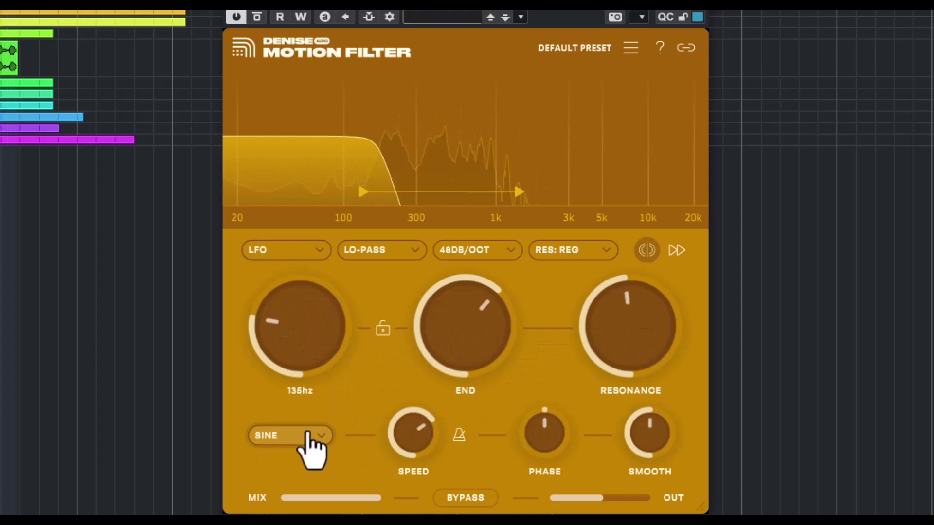
pyautogui.click(302, 436)
pyautogui.click(281, 360)
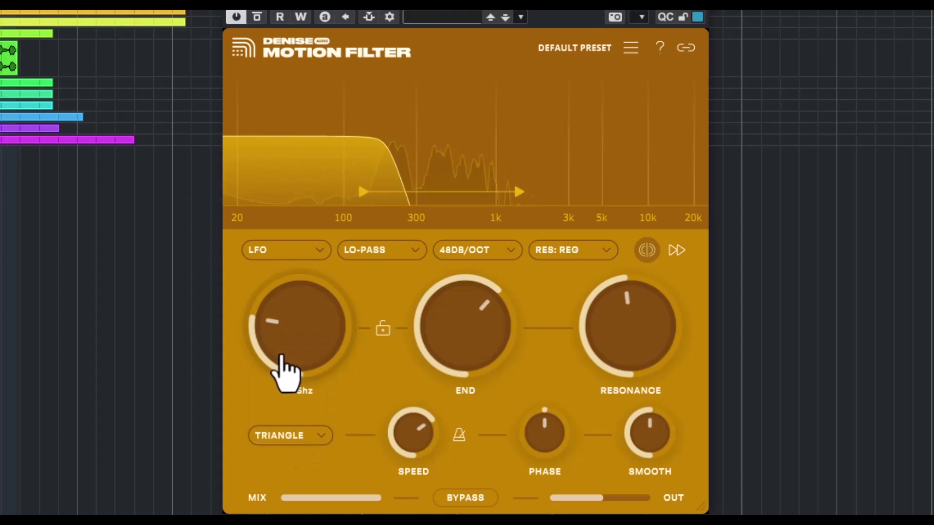
# Step: Lower the LFO speed to about 1.0 Hz, and raise the phase and smooth amounts
pyautogui.moveTo(417, 447); pyautogui.dragTo(417, 500)
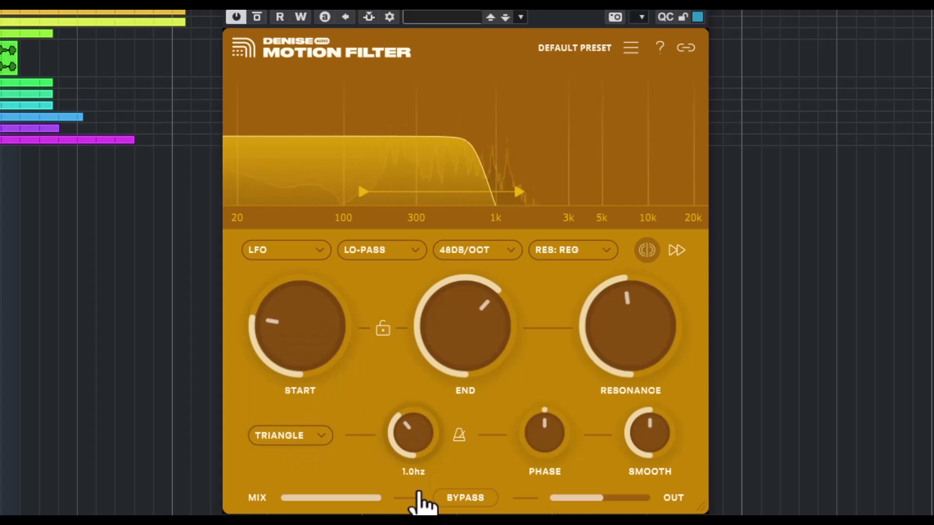
pyautogui.moveTo(508, 447); pyautogui.dragTo(539, 407)
pyautogui.moveTo(668, 434); pyautogui.dragTo(666, 409)
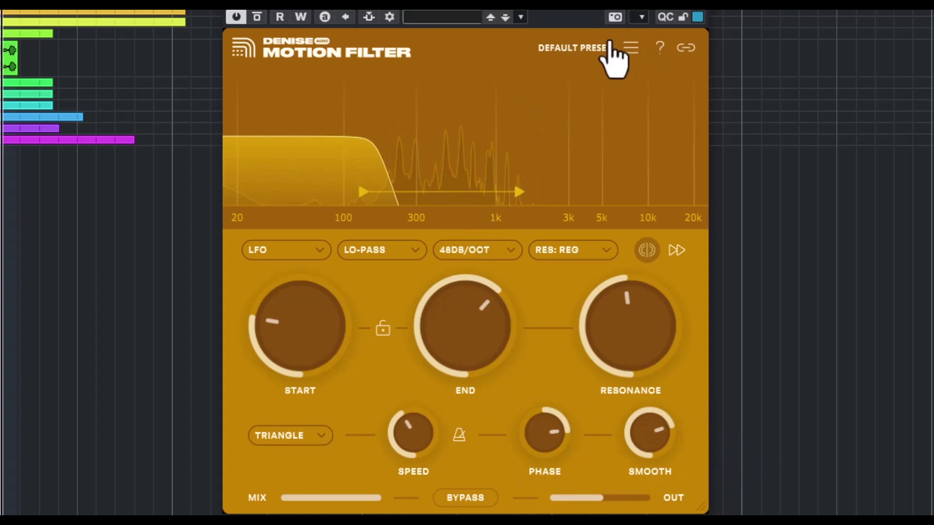
# Step: Open the factory presets and audition Analog High Pass Filter and Analog Low Pass Filter
pyautogui.click(631, 47)
pyautogui.click(537, 111)
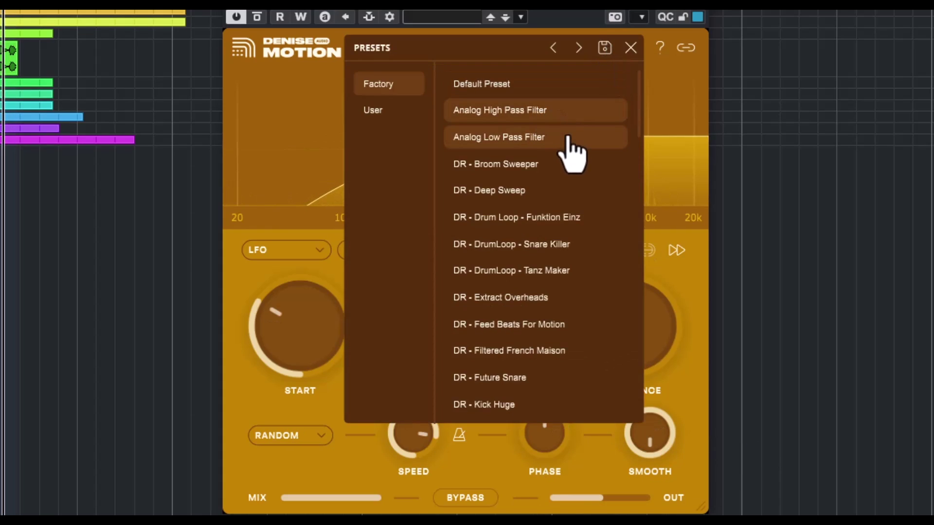
pyautogui.click(549, 141)
# Step: Audition the FX presets 4th Turning, Dirty Tape, Driven Tape and Half Pipe
pyautogui.scroll(-3, 575, 232)
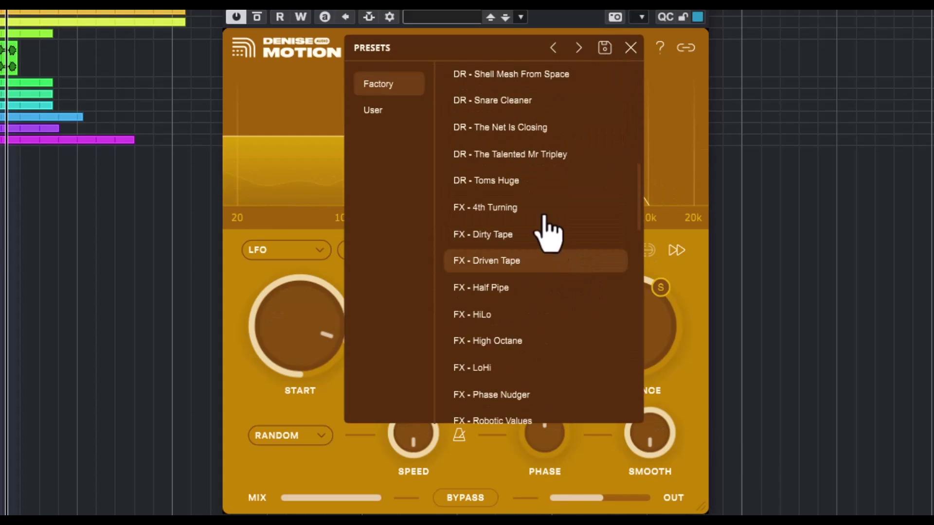
pyautogui.click(520, 216)
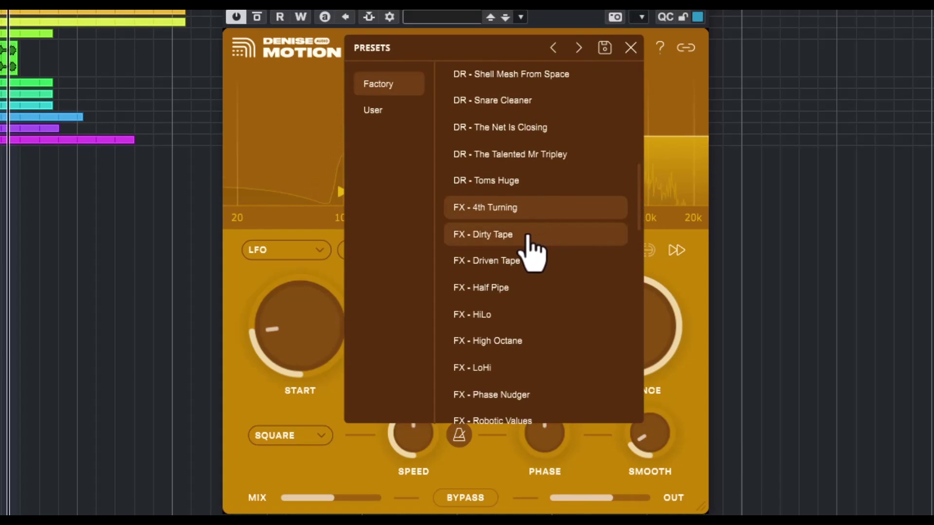
pyautogui.click(517, 236)
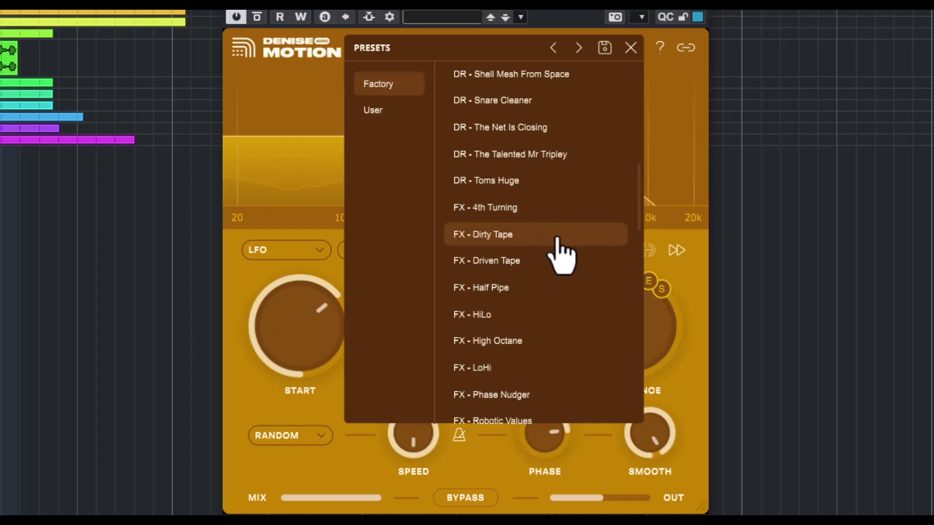
pyautogui.click(533, 261)
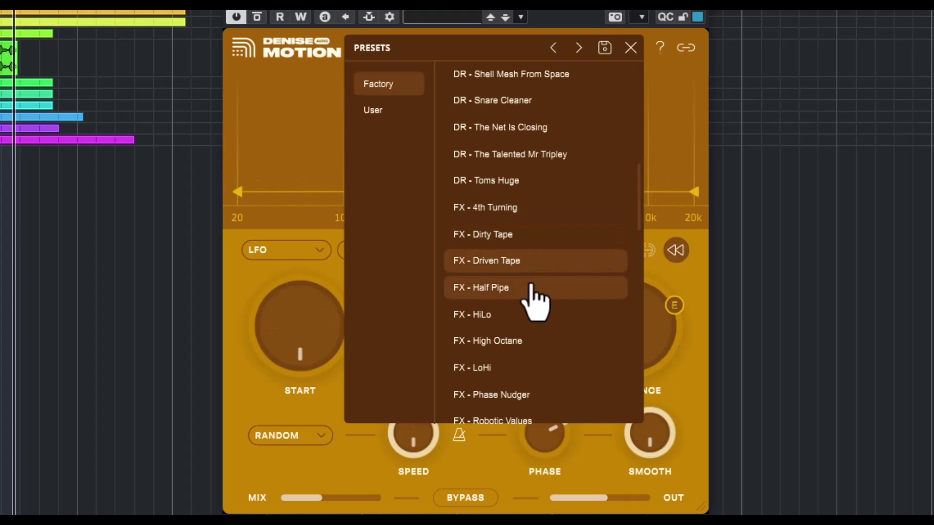
pyautogui.click(530, 287)
# Step: Audition the FX presets HiLo, High Octane, LoHi, Phase Nudger and Under Water
pyautogui.scroll(-3, 569, 321)
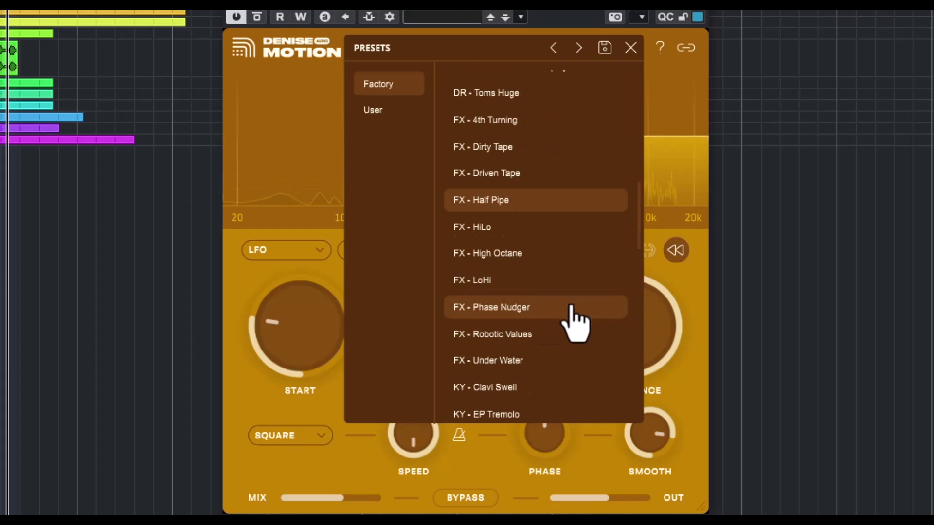
pyautogui.click(514, 231)
pyautogui.click(527, 255)
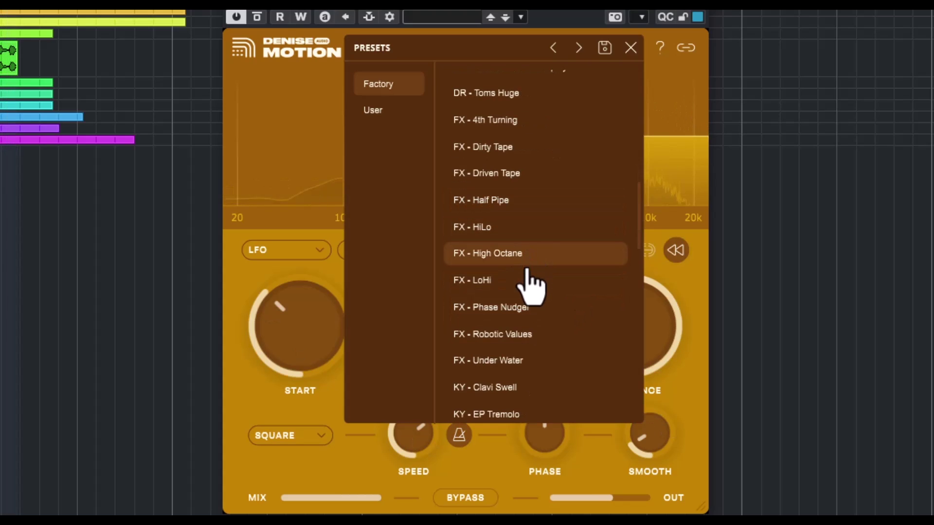
pyautogui.click(519, 288)
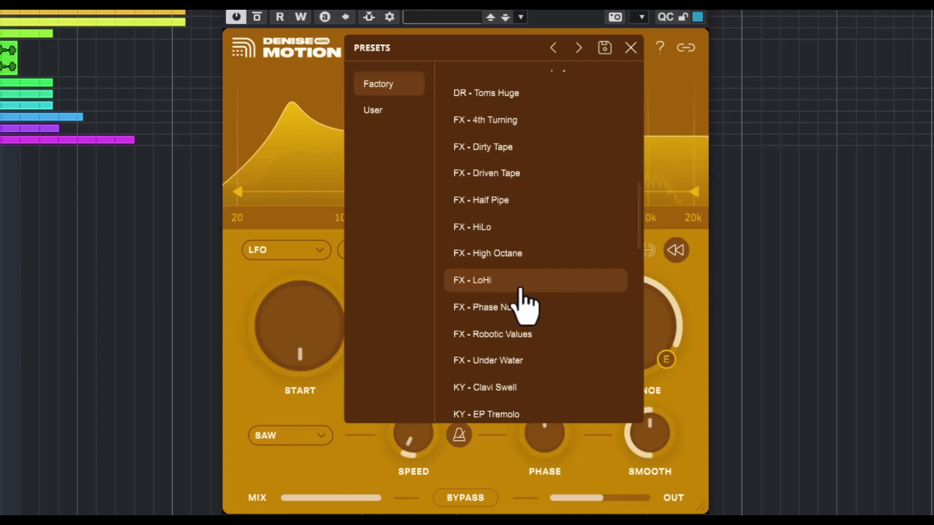
pyautogui.click(530, 315)
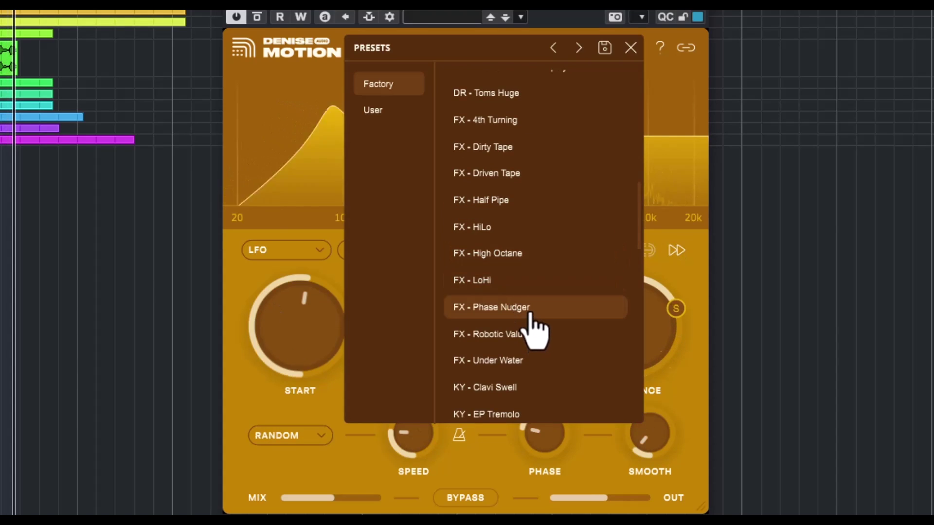
pyautogui.click(535, 363)
# Step: Audition the MIX - From The Cassette Box and SC - Bass - Kick Sidechain presets
pyautogui.scroll(-3, 564, 343)
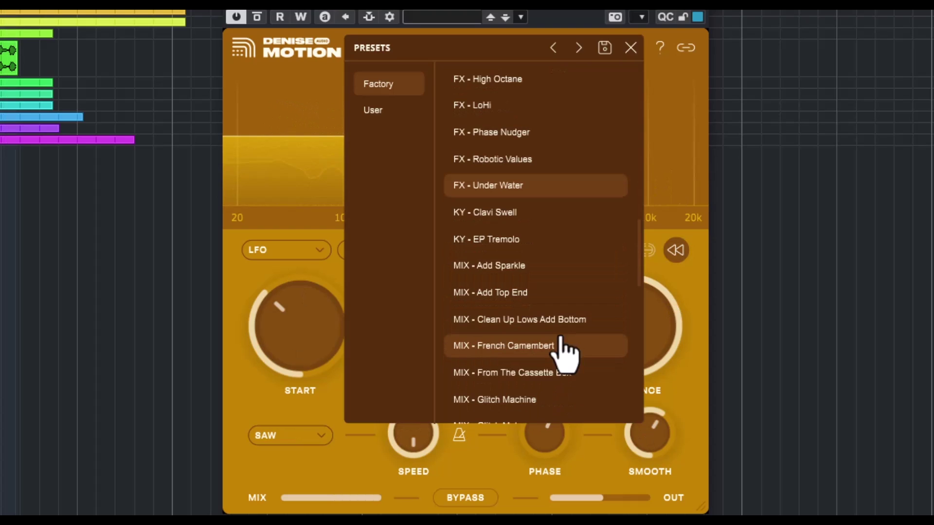
pyautogui.click(544, 374)
pyautogui.scroll(-5, 552, 367)
pyautogui.click(526, 369)
# Step: Audition the VOX - Hiss Cleaner preset, then load SY - LoFi Smooth Operator and close the preset browser
pyautogui.scroll(-4, 538, 359)
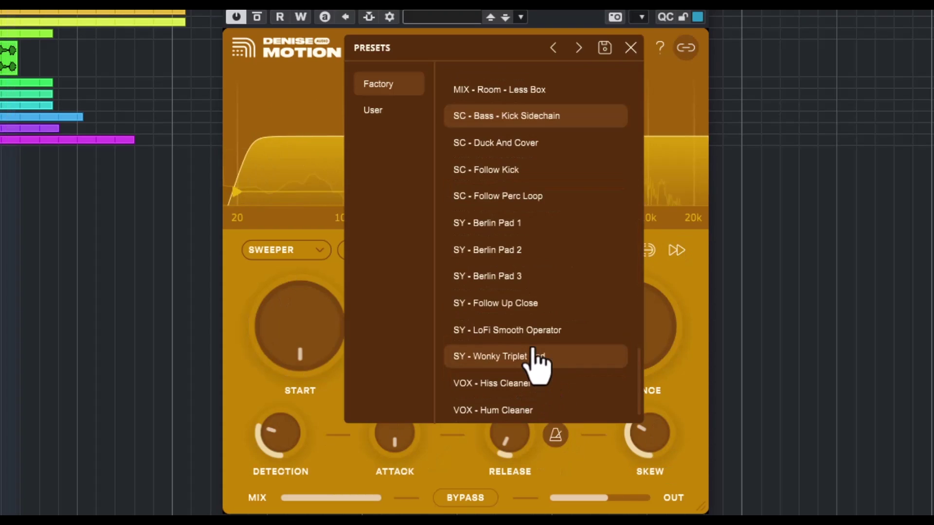
pyautogui.click(554, 411)
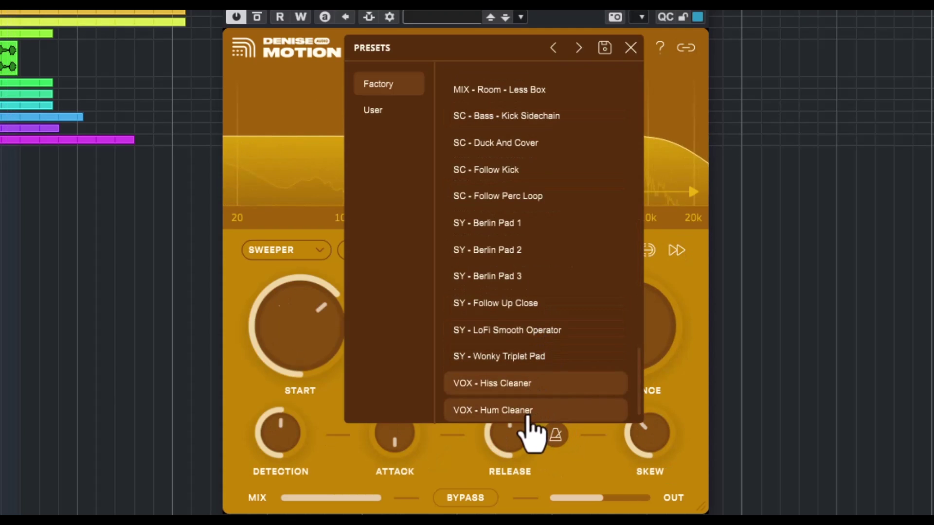
pyautogui.click(559, 331)
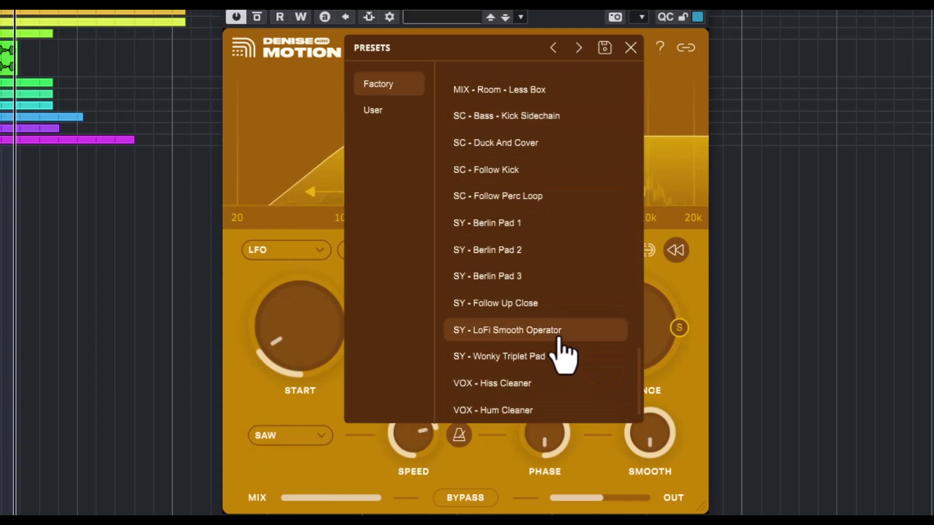
pyautogui.click(677, 181)
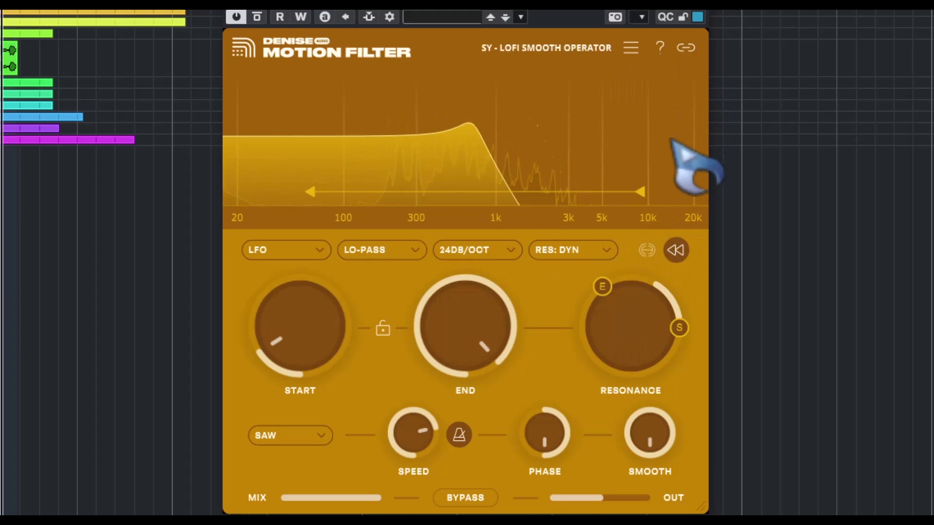
# Step: Shrink the Motion Filter plug-in window to a smaller size by its lower corner
pyautogui.moveTo(599, 291)
pyautogui.moveTo(599, 291); pyautogui.dragTo(746, 198)
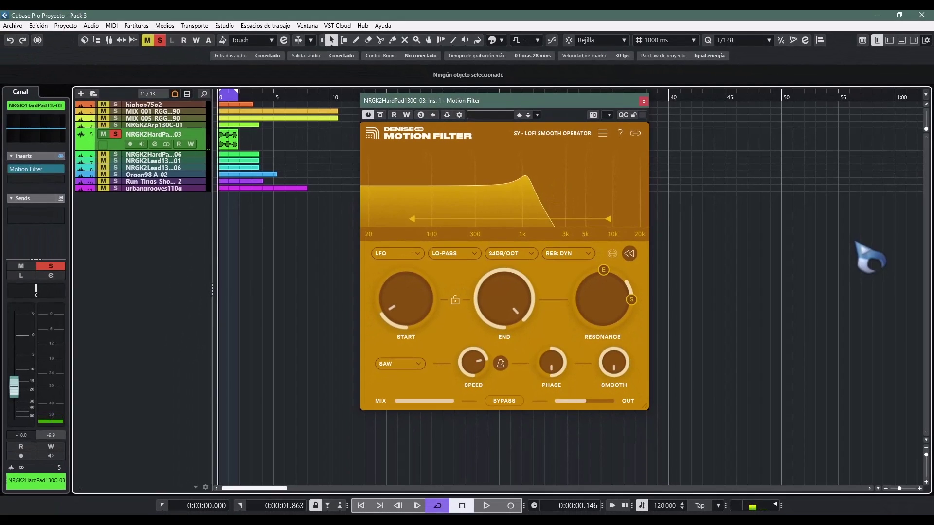
pyautogui.moveTo(634, 348)
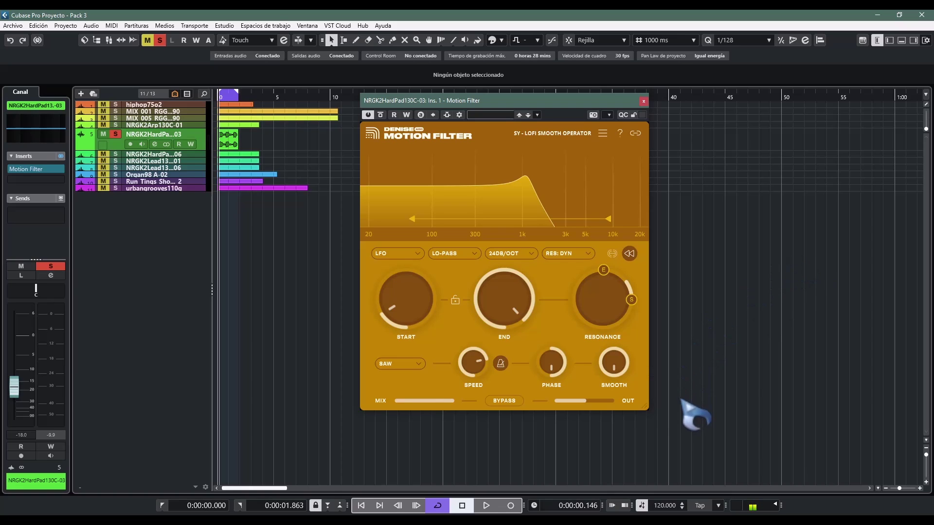
pyautogui.moveTo(645, 406); pyautogui.dragTo(601, 349)
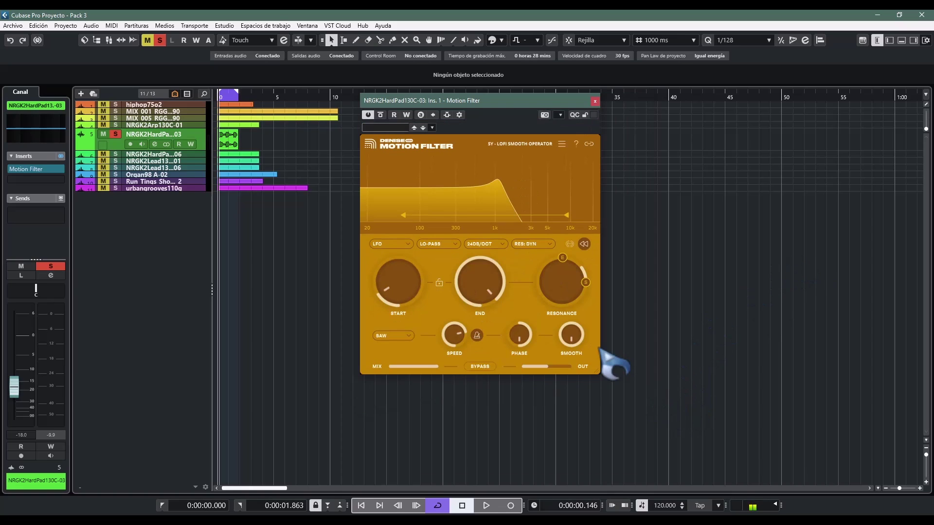